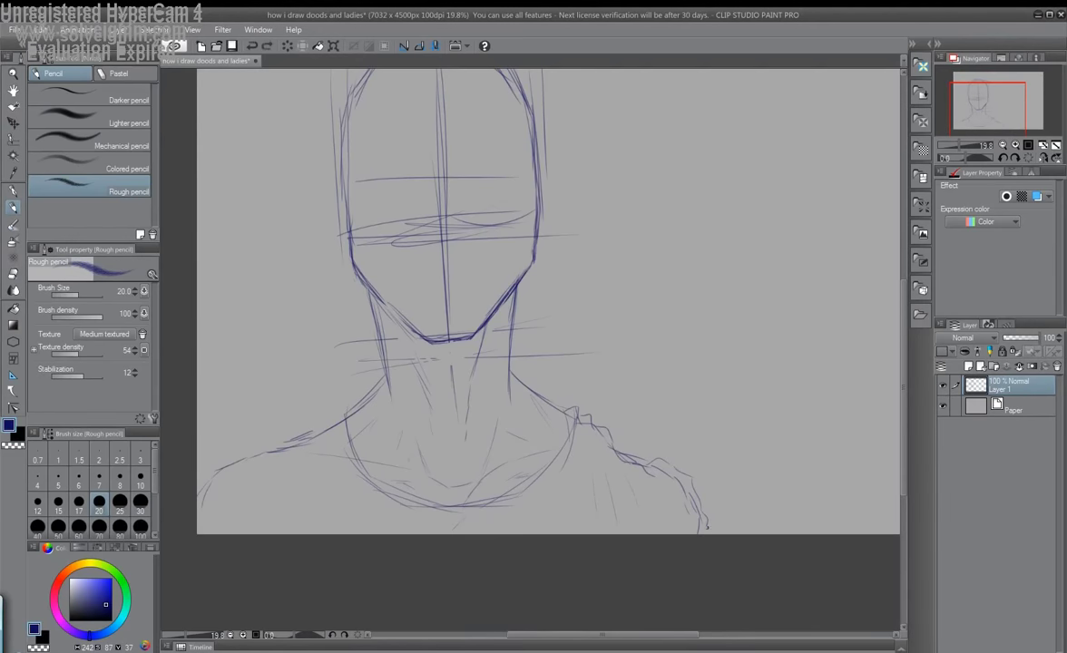
Sketch the jagged edge of the left shoulder and hatch the shadow on the neck beneath the jaw
left_click_drag(327, 409, 364, 489)
left_click_drag(413, 381, 503, 436)
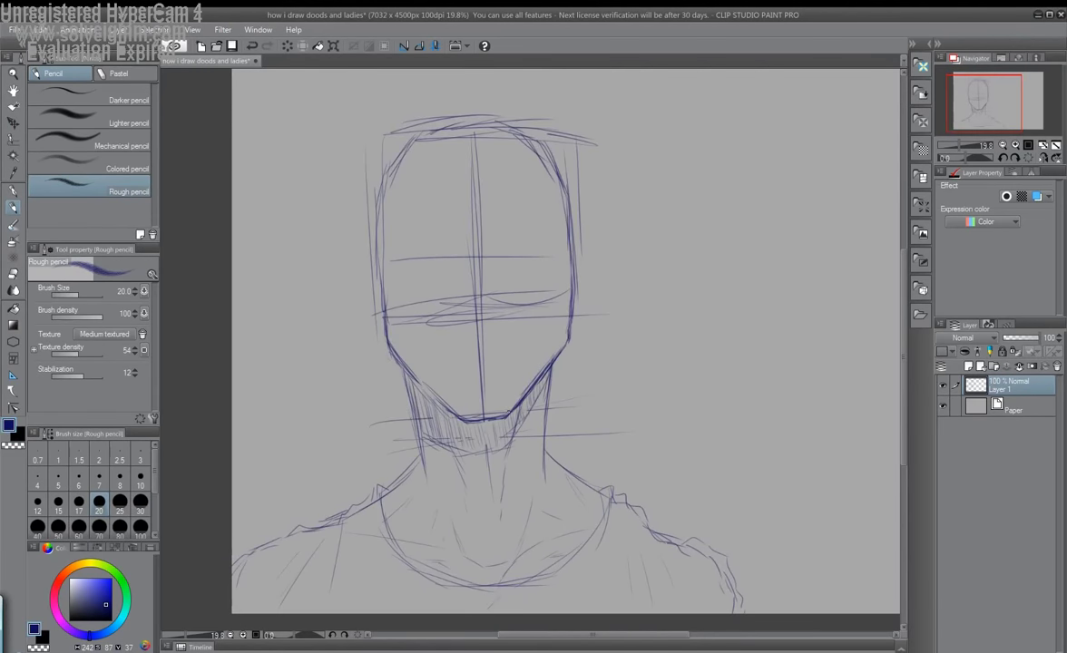
left_click_drag(427, 392, 435, 423)
mouse_move(385, 363)
left_mouse_down()
mouse_move(410, 399)
mouse_move(471, 399)
left_mouse_up()
Outline an ear on each side of the head between the brow and nose guide lines
scroll(562, 181, "up", 2)
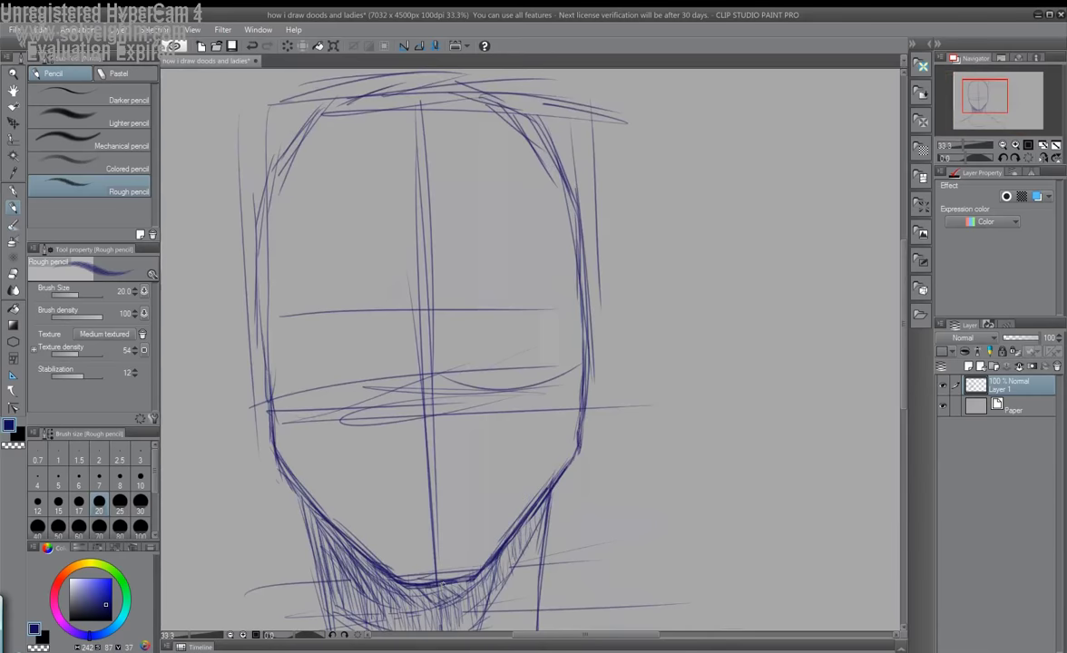
left_click_drag(238, 259, 252, 390)
left_click_drag(170, 427, 194, 411)
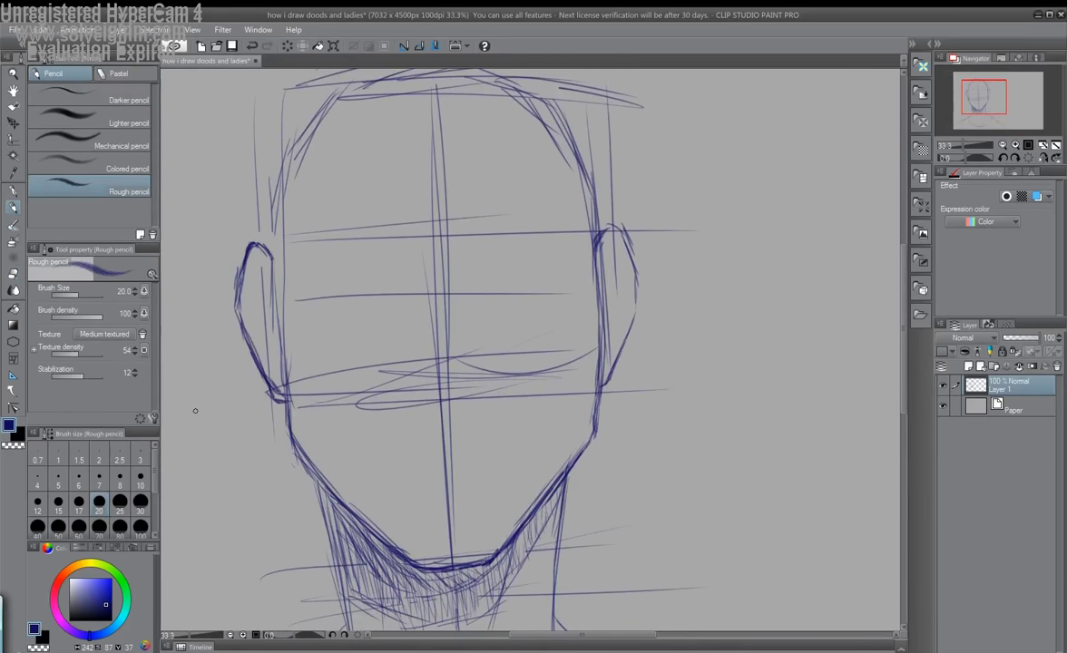
left_click_drag(261, 363, 282, 395)
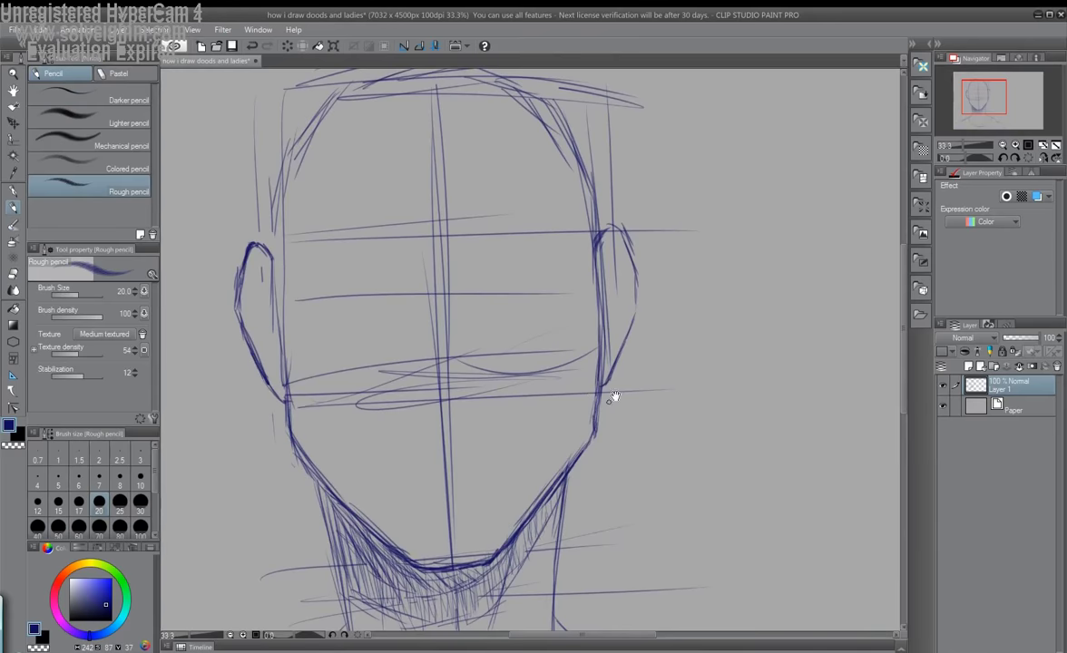
Draw the inner folds of both ears and add a small dark round earring to each lobe
left_click_drag(587, 393, 613, 447)
scroll(608, 318, "up", 2)
left_click_drag(626, 268, 635, 336)
left_click_drag(627, 400, 606, 499)
mouse_move(456, 427)
left_mouse_down()
mouse_move(465, 368)
mouse_move(844, 419)
left_mouse_up()
scroll(549, 454, "down", 2)
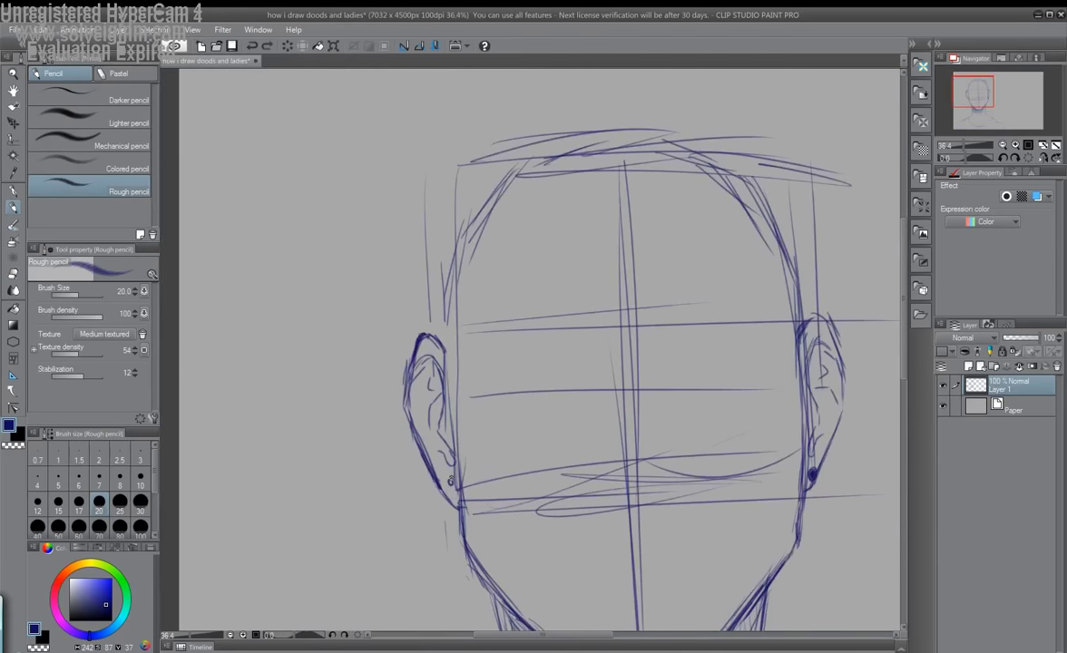
Erase the horizontal and vertical construction lines inside the face, keeping the head outline and ears
left_click_drag(599, 381, 545, 395)
scroll(597, 351, "up", 2)
key("e")
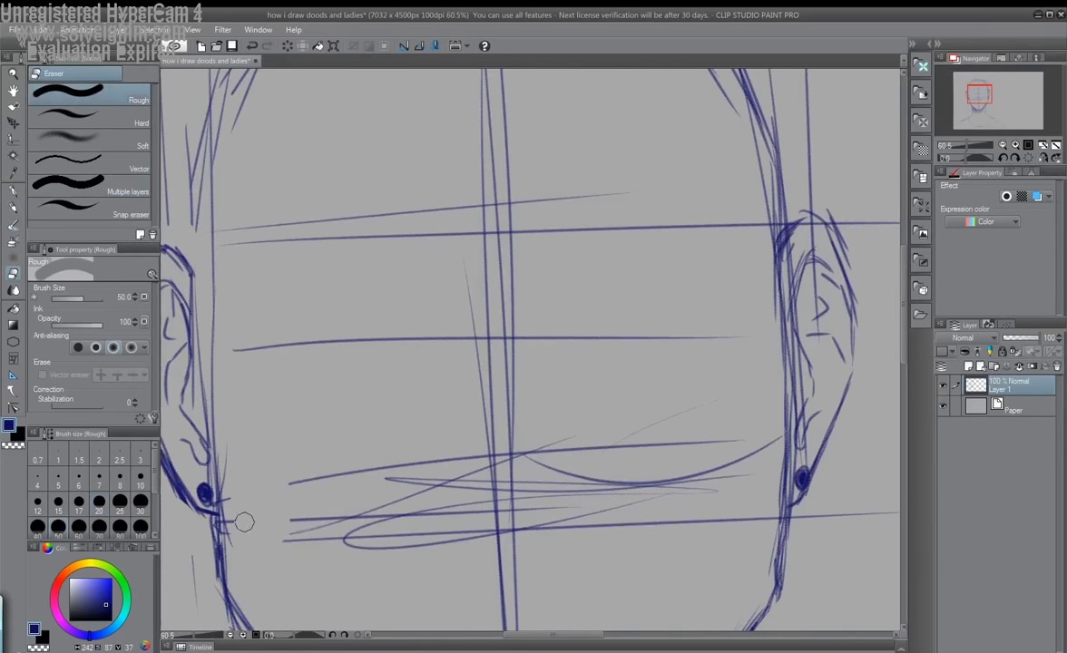
scroll(718, 285, "down", 3)
left_click_drag(718, 285, 436, 309)
scroll(415, 255, "up", 3)
left_click_drag(415, 256, 186, 263)
Draw the almond-shaped outline of the right eye with the rough pencil, adding short crease strokes around it
key("p")
scroll(602, 322, "down", 1)
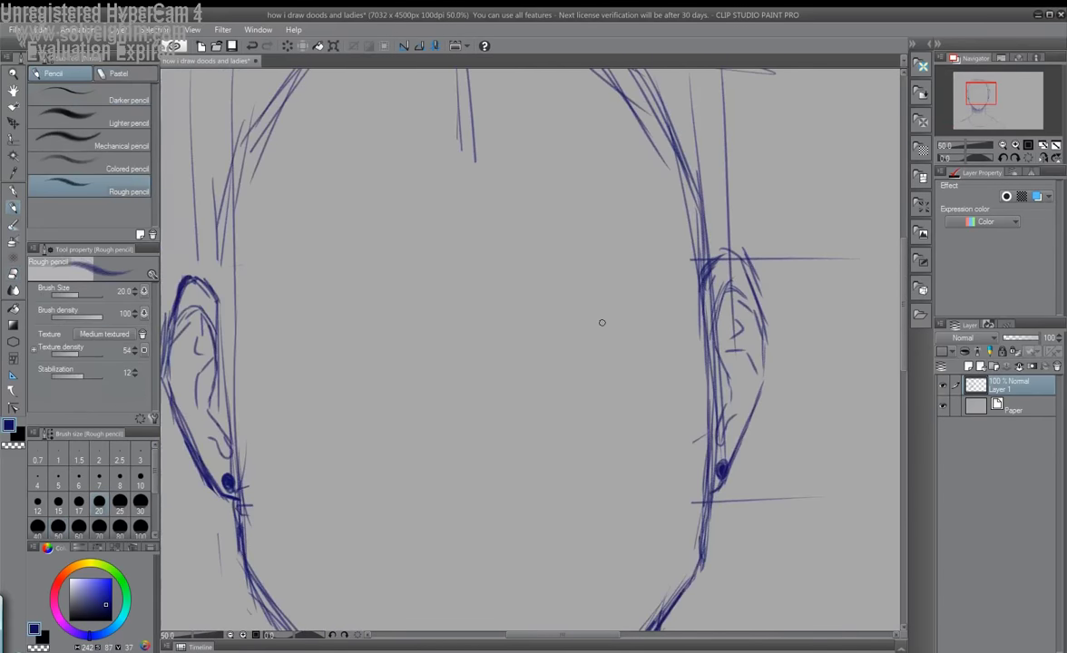
mouse_move(564, 316)
left_mouse_down()
mouse_move(646, 325)
mouse_move(617, 343)
left_mouse_up()
left_click_drag(543, 319, 672, 313)
left_click_drag(572, 273, 558, 289)
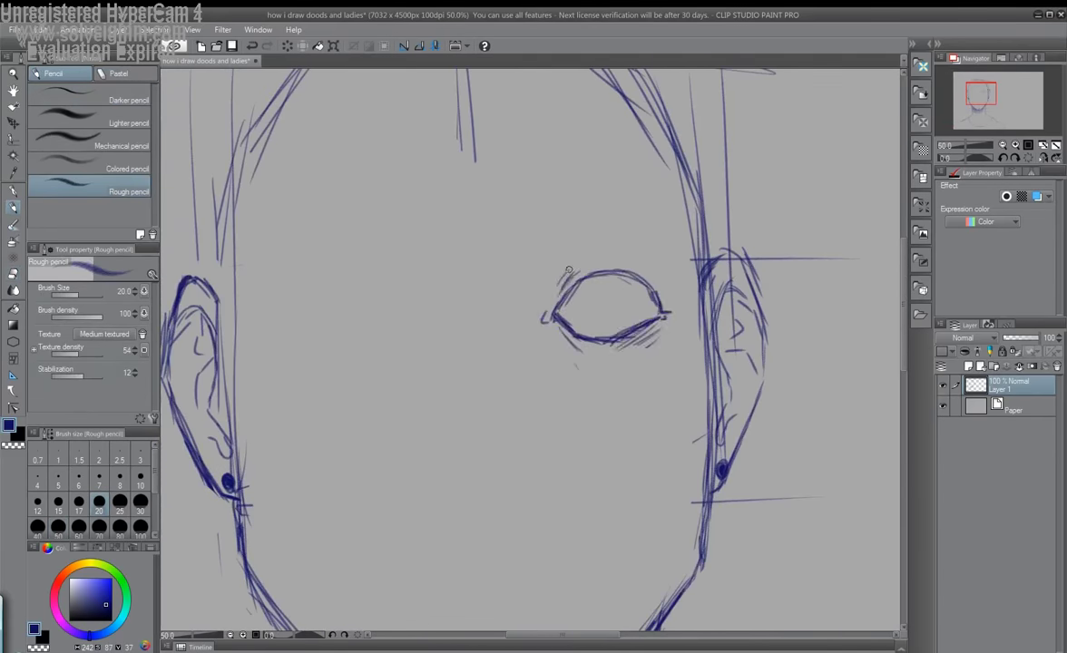
Draw the outline of the left eye with a flatter upper lid and crease strokes underneath
mouse_move(444, 323)
left_mouse_down()
mouse_move(324, 315)
mouse_move(443, 323)
left_mouse_up()
left_click_drag(404, 290, 416, 305)
left_click_drag(345, 356, 372, 365)
left_click_drag(314, 308, 332, 336)
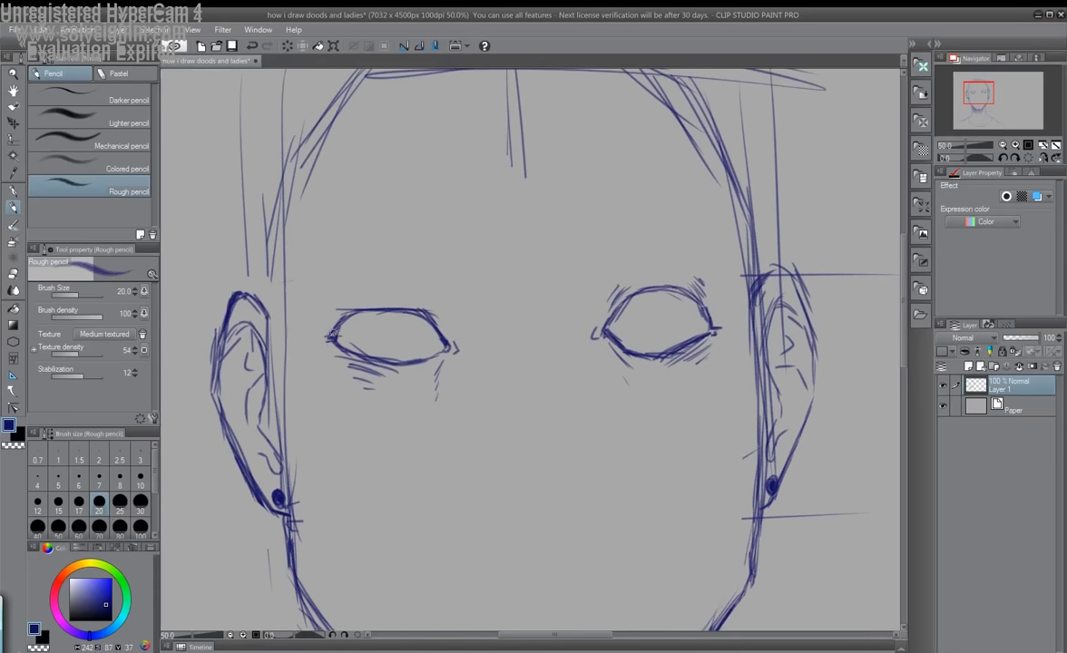
Select the left eye with the Selection pen and transform it slightly inward and upward at 99% scale
scroll(507, 358, "down", 1)
key("m")
left_click_drag(426, 304, 358, 328)
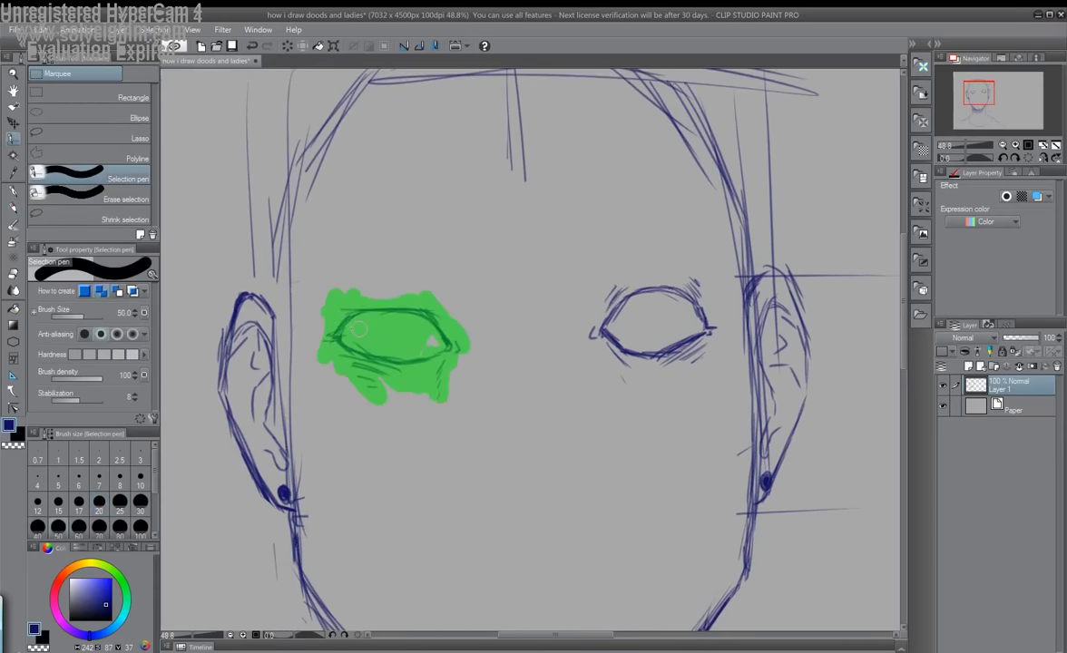
left_click(144, 30)
key("Escape")
key("ctrl+t")
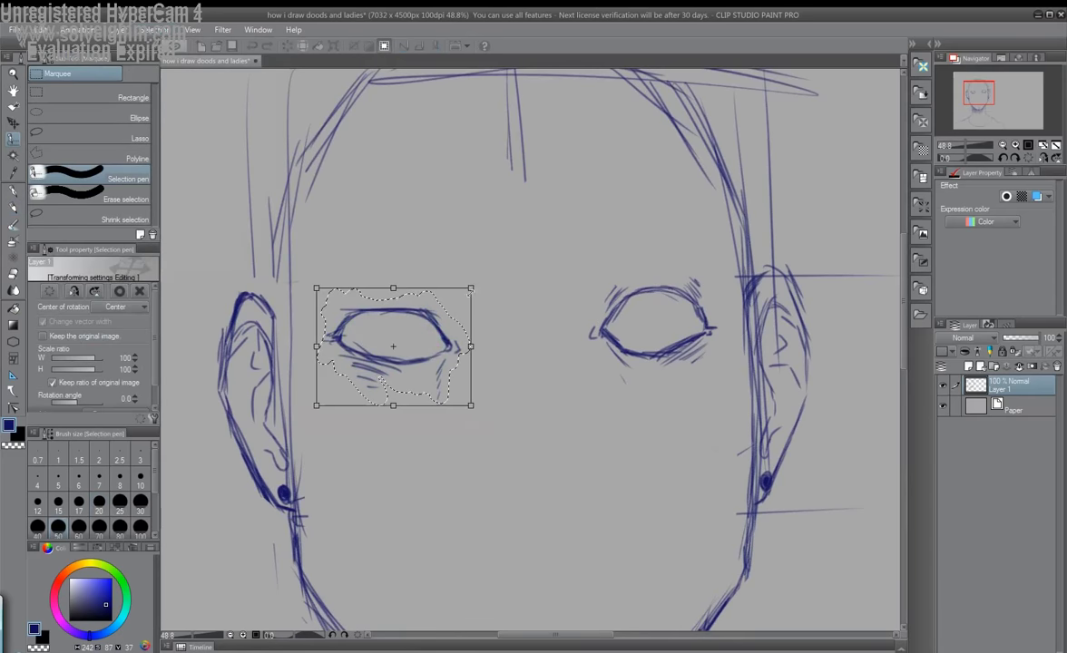
mouse_move(393, 345)
left_mouse_down()
mouse_move(430, 329)
mouse_move(410, 320)
mouse_move(406, 338)
left_mouse_up()
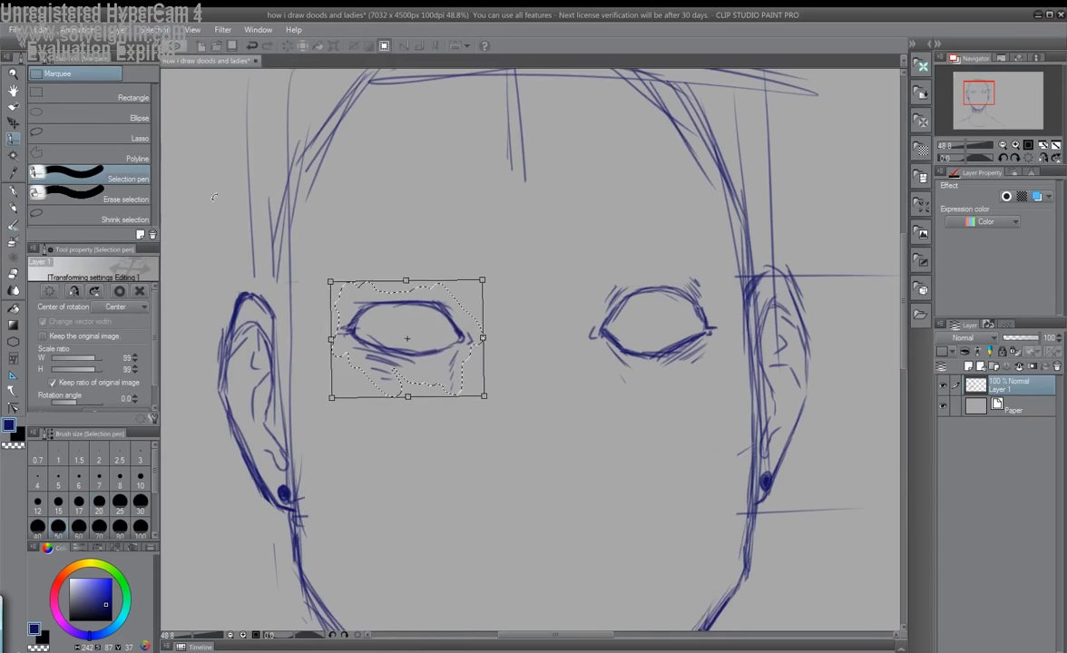
key("Return")
key("ctrl+d")
Select the right eye with the Selection pen and move it slightly closer to the face's centre
mouse_move(563, 315)
left_mouse_down()
mouse_move(580, 331)
mouse_move(600, 314)
left_mouse_up()
key("ctrl+t")
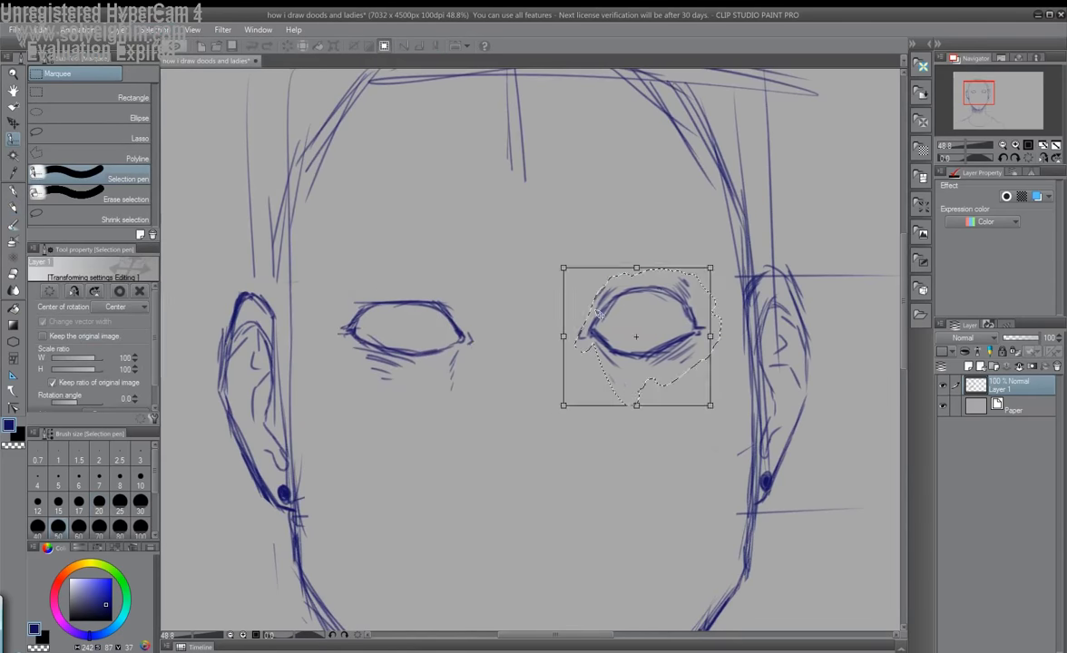
key("Return")
key("ctrl+d")
Shade the nose bridge beside the right eye and sketch the angled side strokes of the nose
left_click(13, 207)
left_click_drag(535, 270, 521, 340)
left_click_drag(558, 444, 549, 357)
left_click_drag(517, 290, 549, 390)
left_click_drag(458, 298, 431, 341)
left_click_drag(533, 372, 513, 401)
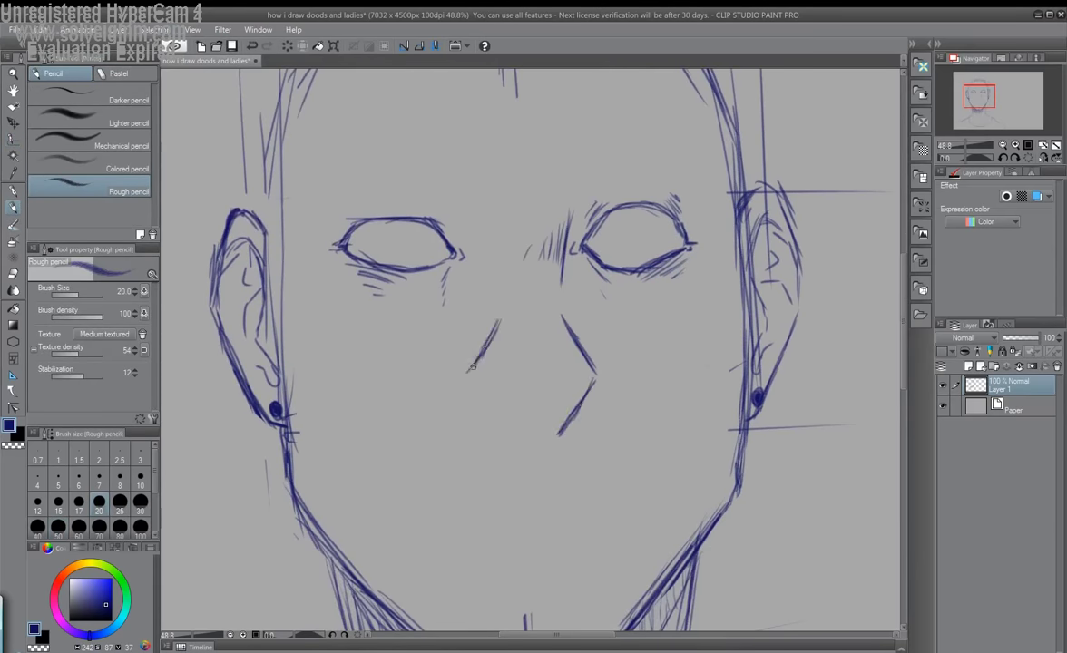
left_click_drag(432, 326, 474, 396)
Undo the last three strokes, redraw the angular nose sides and add a small U-shaped mark at the tip
scroll(544, 363, "down", 2)
key("ctrl+z")
key("ctrl+z")
key("ctrl+z")
left_click_drag(543, 285, 539, 407)
left_click_drag(504, 342, 512, 404)
left_click_drag(525, 356, 525, 364)
Sketch a lopsided open grin below the nose, with its right corner raised and a cheek crease beside it
left_click_drag(444, 463, 530, 450)
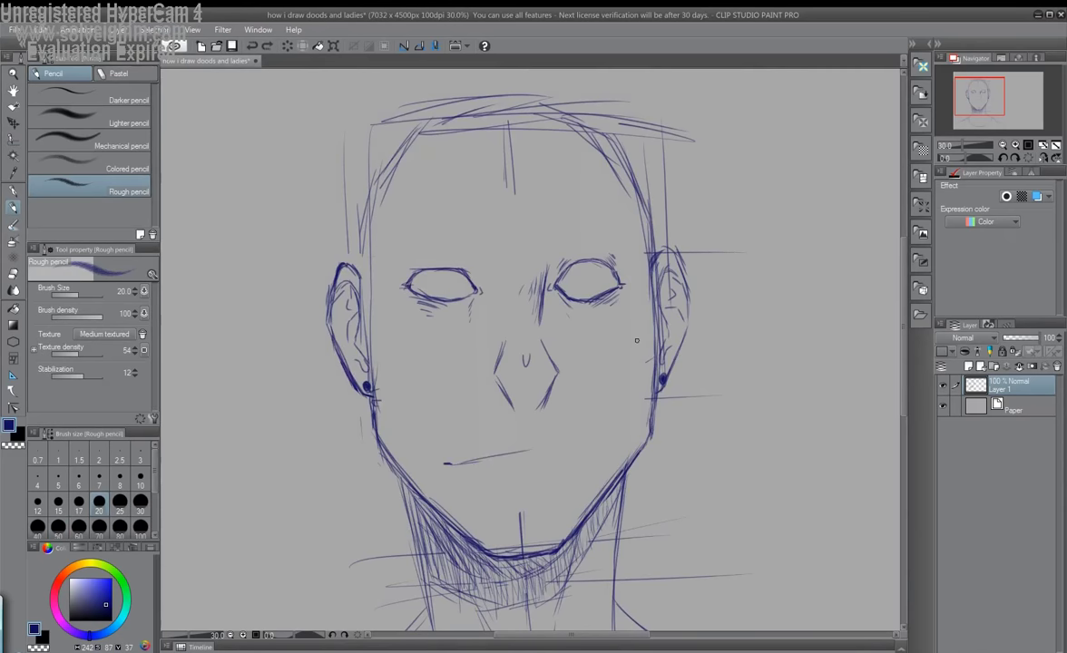
left_click_drag(607, 410, 542, 447)
left_click_drag(464, 467, 592, 424)
scroll(574, 457, "up", 4)
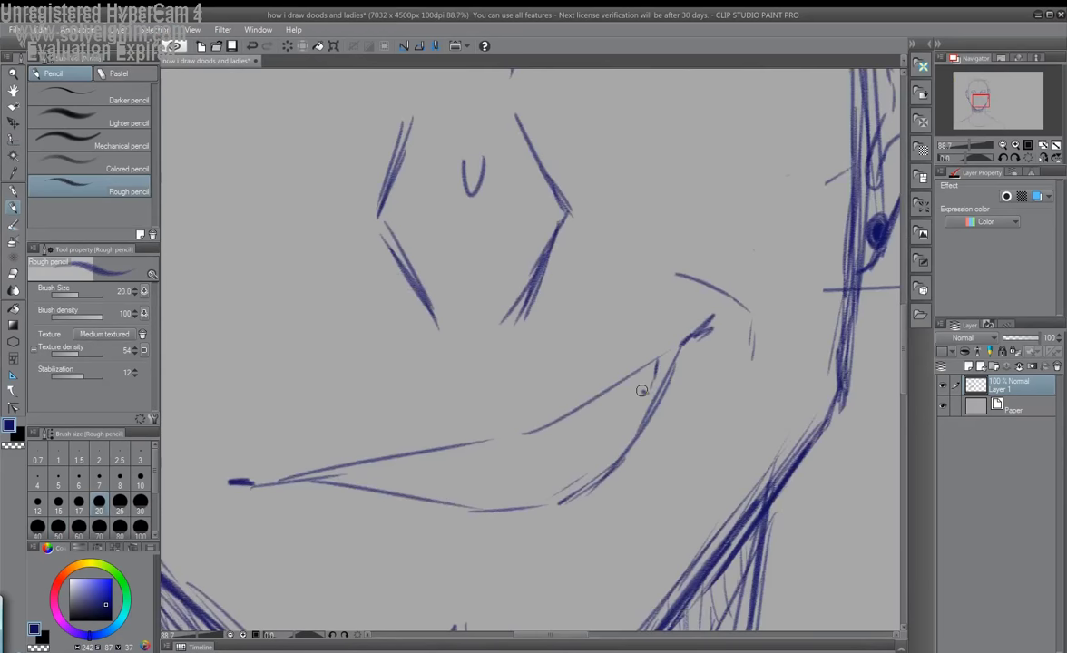
Sketch the uneven lower edge of the upper teeth inside the open mouth, undoing unwanted strokes
left_click_drag(641, 390, 611, 415)
mouse_move(657, 363)
left_mouse_down()
mouse_move(484, 462)
mouse_move(464, 460)
mouse_move(611, 418)
left_mouse_up()
key("ctrl+z")
mouse_move(638, 382)
left_mouse_down()
mouse_move(508, 454)
mouse_move(467, 462)
left_mouse_up()
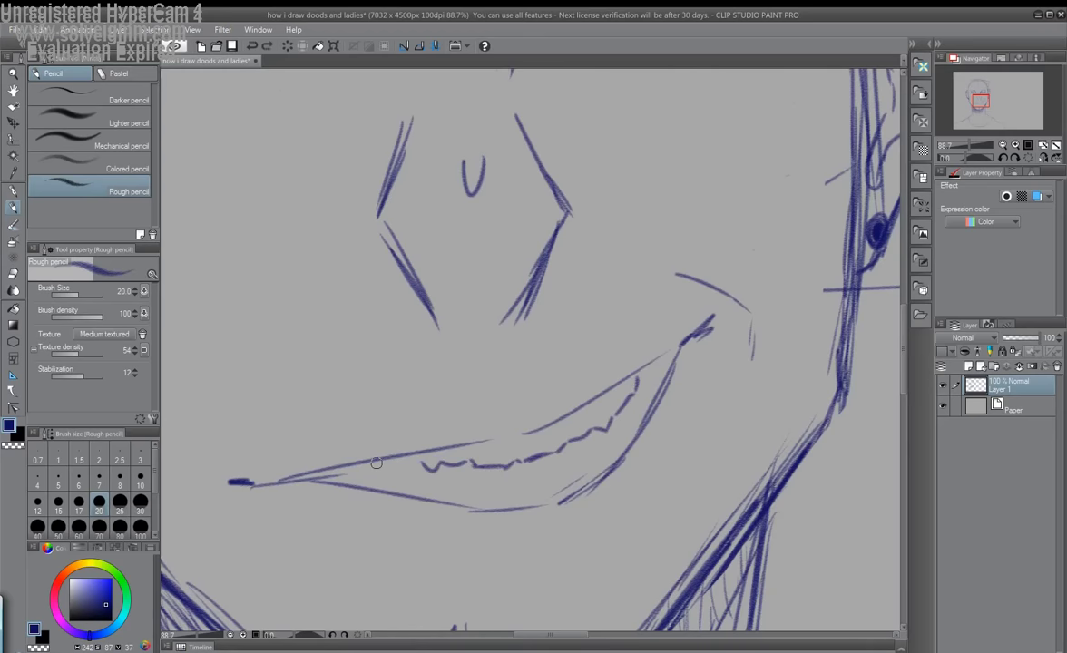
key("ctrl+z")
scroll(562, 441, "down", 1)
Separate the individual teeth and fill the dark opening on the right side of the mouth
mouse_move(562, 441)
left_mouse_down()
mouse_move(605, 412)
mouse_move(601, 427)
mouse_move(612, 410)
mouse_move(520, 450)
mouse_move(370, 454)
left_mouse_up()
mouse_move(557, 410)
left_mouse_down()
mouse_move(559, 419)
mouse_move(606, 396)
left_mouse_up()
mouse_move(511, 426)
left_mouse_down()
mouse_move(472, 436)
mouse_move(473, 460)
mouse_move(476, 433)
mouse_move(474, 445)
mouse_move(414, 450)
mouse_move(484, 456)
mouse_move(440, 463)
mouse_move(617, 436)
left_mouse_up()
left_click_drag(392, 463, 403, 473)
mouse_move(581, 431)
left_mouse_down()
mouse_move(603, 434)
mouse_move(621, 419)
mouse_move(658, 363)
mouse_move(626, 418)
left_mouse_up()
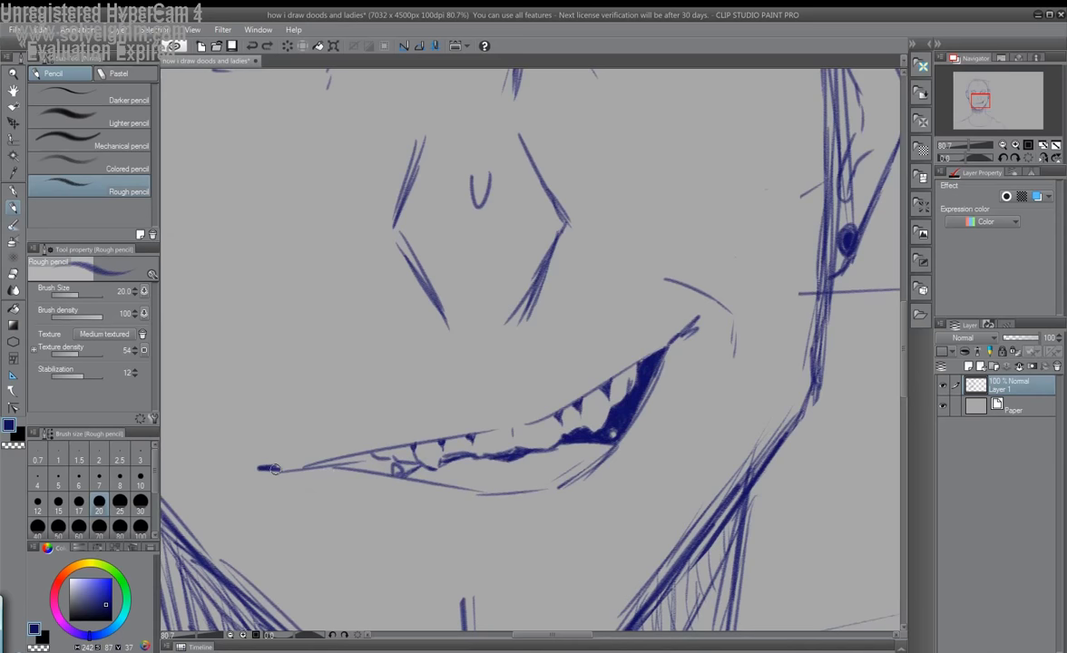
Fill the left corner of the mouth solid and darken the gap beneath the teeth
mouse_move(274, 469)
left_mouse_down()
mouse_move(415, 467)
mouse_move(354, 465)
mouse_move(399, 467)
mouse_move(445, 440)
mouse_move(418, 426)
mouse_move(440, 413)
left_mouse_up()
key("e")
key("p")
left_click_drag(474, 449, 558, 443)
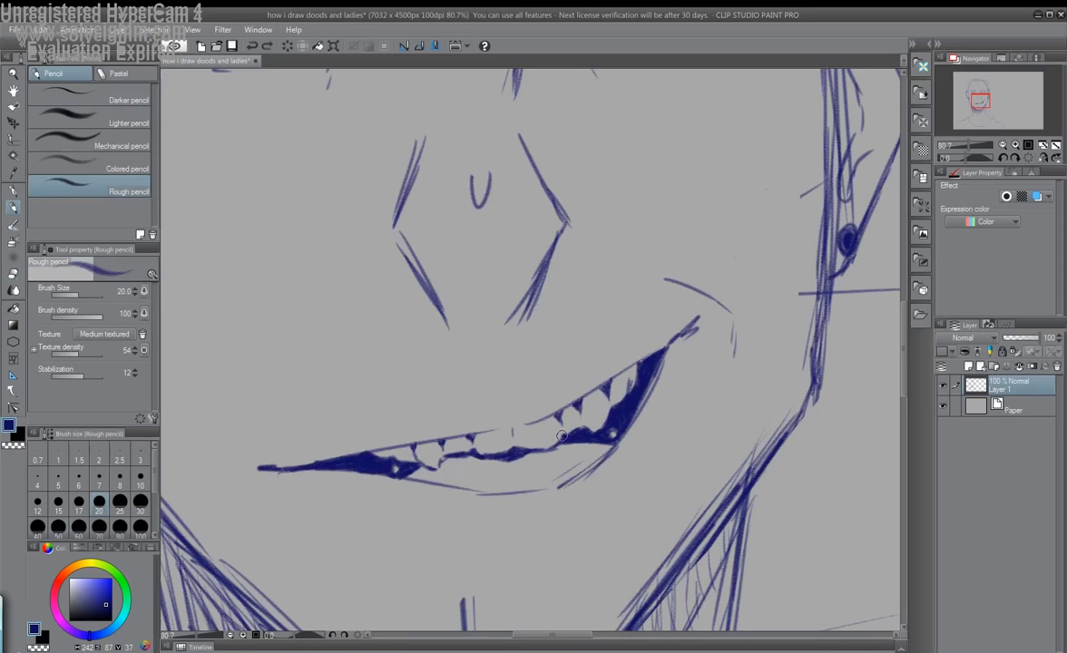
key("e")
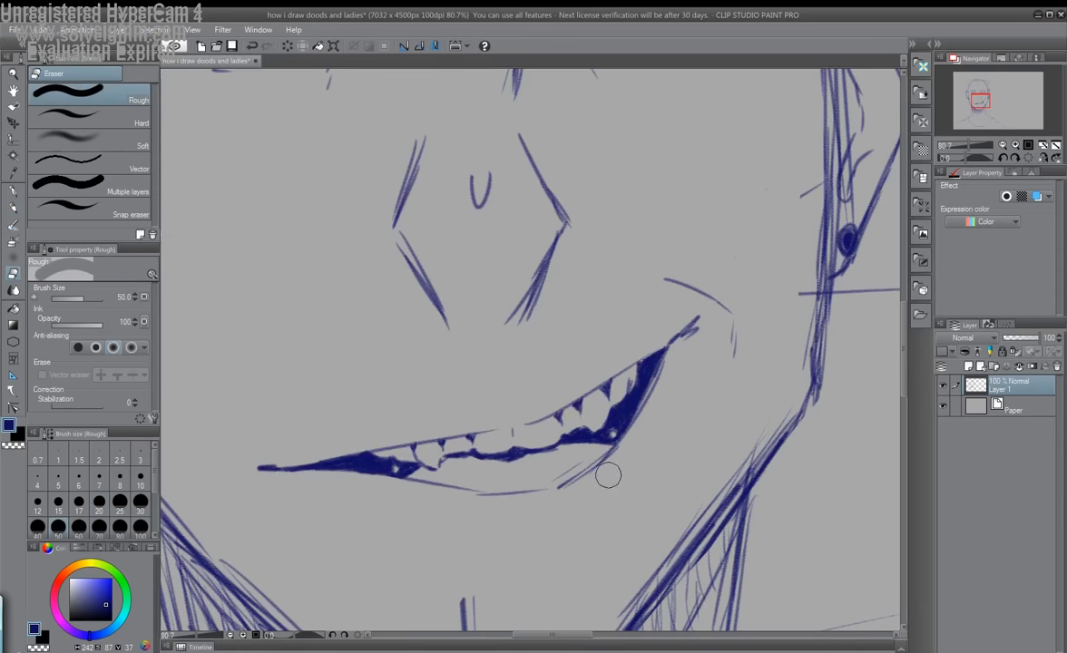
scroll(732, 321, "down", 6)
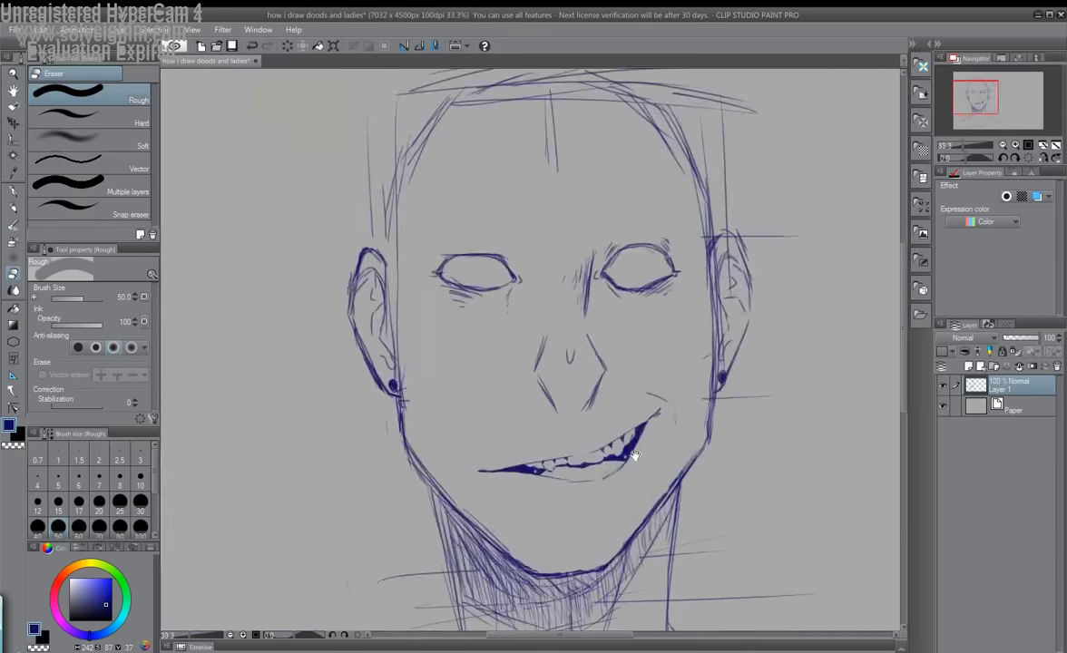
Outline a thick, lowered eyebrow above the left eye and start hatching its inner end
key("p")
scroll(546, 375, "up", 5)
left_click_drag(309, 250, 453, 293)
left_click_drag(383, 269, 531, 295)
mouse_move(312, 263)
left_mouse_down()
mouse_move(591, 234)
mouse_move(508, 295)
left_mouse_up()
left_click_drag(313, 238, 293, 254)
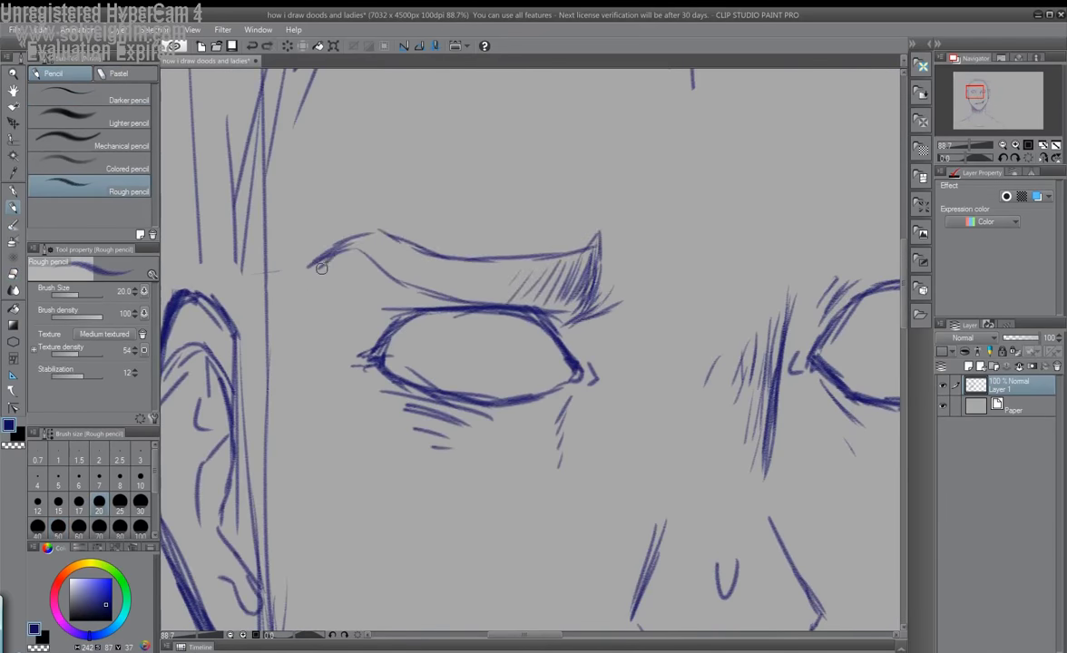
Fill the left eyebrow with dense diagonal hair strokes
left_click_drag(535, 234, 506, 289)
left_click_drag(490, 242, 412, 272)
mouse_move(328, 220)
left_mouse_down()
mouse_move(316, 230)
mouse_move(334, 247)
left_mouse_up()
mouse_move(382, 234)
left_mouse_down()
mouse_move(407, 258)
mouse_move(458, 274)
left_mouse_up()
mouse_move(510, 245)
left_mouse_down()
mouse_move(528, 288)
mouse_move(365, 239)
mouse_move(345, 218)
left_mouse_up()
scroll(554, 302, "down", 3)
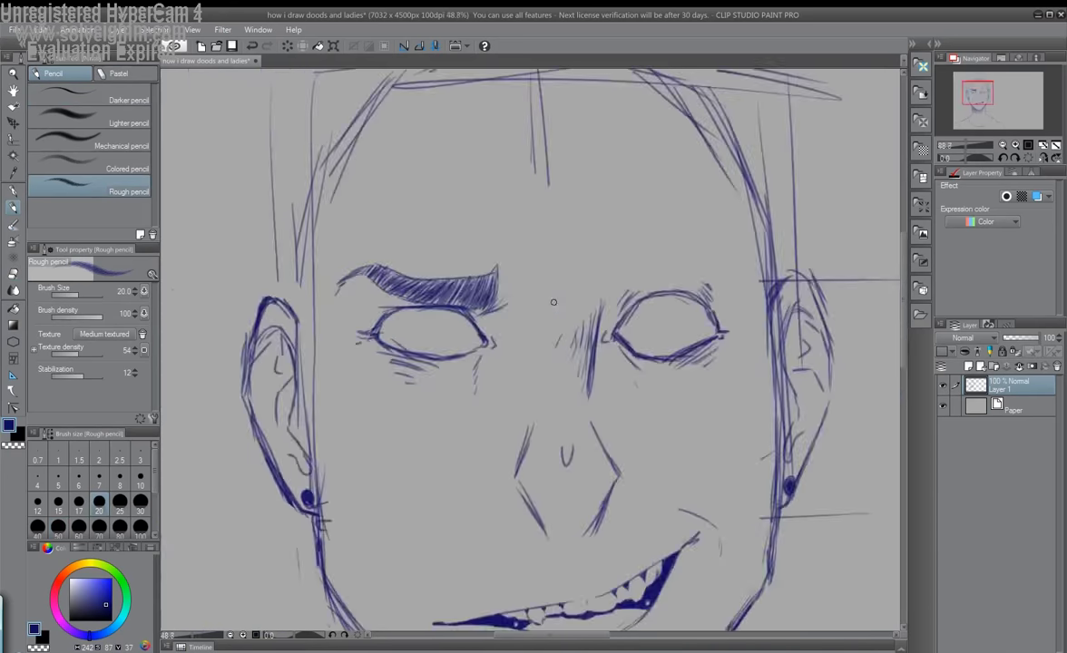
Outline a raised, arched eyebrow above the right eye with spiky hairs at its inner end
scroll(554, 303, "up", 1)
key("e")
key("p")
left_click_drag(635, 261, 748, 218)
left_click_drag(626, 259, 758, 243)
left_click_drag(617, 218, 624, 261)
left_click_drag(748, 238, 776, 300)
left_click_drag(621, 239, 610, 259)
left_click_drag(624, 210, 606, 263)
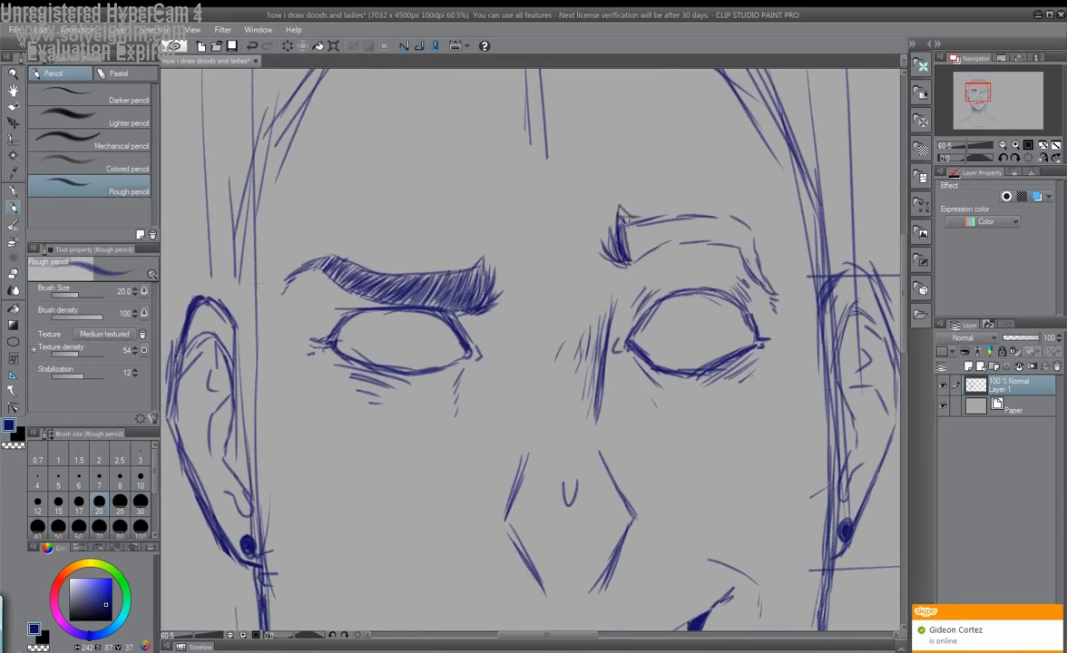
Fill the raised right eyebrow with dense hatching strokes
left_click_drag(744, 225, 708, 223)
mouse_move(635, 234)
left_mouse_down()
mouse_move(723, 235)
mouse_move(679, 223)
mouse_move(703, 250)
mouse_move(636, 227)
mouse_move(719, 222)
mouse_move(672, 263)
left_mouse_up()
mouse_move(443, 240)
left_mouse_down()
mouse_move(422, 277)
mouse_move(343, 250)
left_mouse_up()
Draw the irises and solid dark pupils in both eyes so that they glance toward the right
scroll(505, 302, "up", 3)
mouse_move(419, 338)
left_mouse_down()
mouse_move(426, 407)
mouse_move(452, 404)
left_mouse_up()
mouse_move(465, 343)
left_mouse_down()
mouse_move(483, 388)
mouse_move(448, 361)
left_mouse_up()
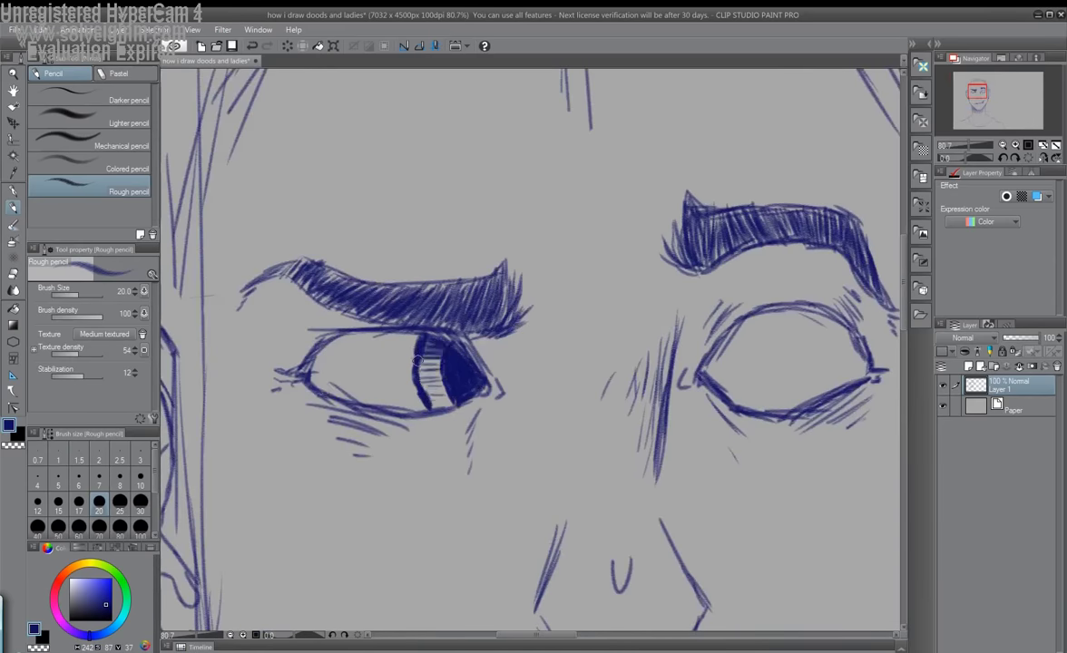
scroll(325, 388, "down", 3)
scroll(642, 376, "up", 2)
mouse_move(612, 350)
left_mouse_down()
mouse_move(641, 376)
mouse_move(595, 345)
mouse_move(604, 341)
mouse_move(614, 362)
left_mouse_up()
scroll(614, 362, "down", 3)
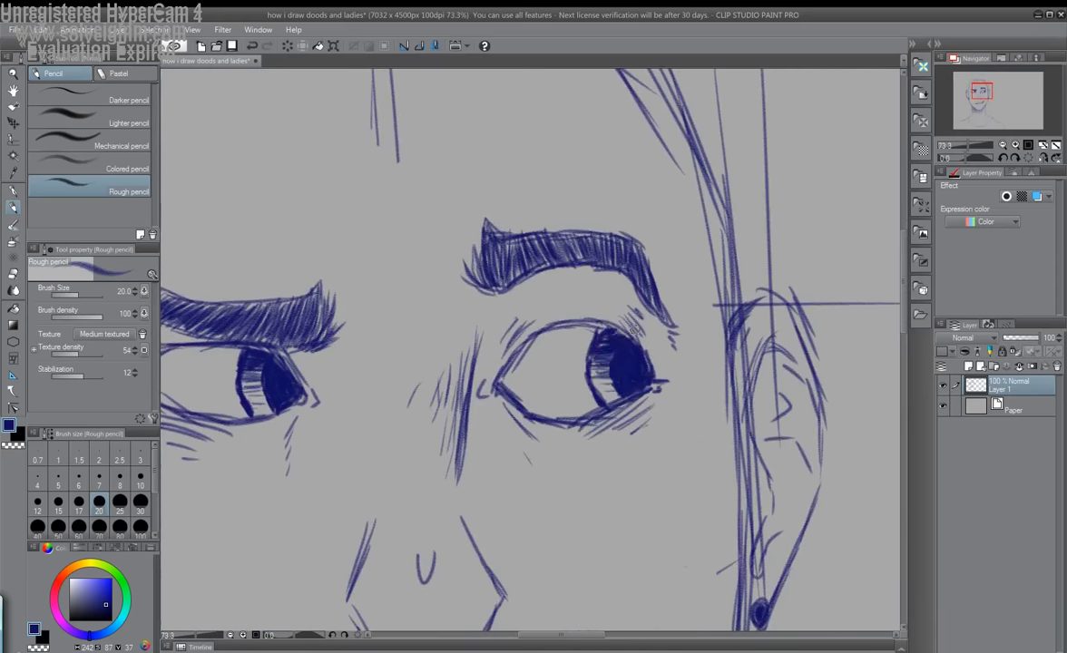
Create a new layer and sketch curved hair strands rising from the forehead and along the right hairline
key("ctrl+shift+n")
left_click_drag(494, 189, 419, 261)
mouse_move(490, 228)
left_mouse_down()
mouse_move(423, 265)
mouse_move(426, 291)
left_mouse_up()
left_click_drag(513, 209, 437, 259)
left_click_drag(530, 255, 490, 268)
mouse_move(517, 268)
left_mouse_down()
mouse_move(650, 379)
mouse_move(650, 338)
mouse_move(659, 459)
left_mouse_up()
mouse_move(626, 386)
left_mouse_down()
mouse_move(599, 254)
mouse_move(527, 354)
left_mouse_up()
mouse_move(567, 305)
left_mouse_down()
mouse_move(522, 349)
mouse_move(521, 338)
left_mouse_up()
left_click_drag(617, 283, 639, 338)
left_click_drag(595, 243, 519, 318)
left_click_drag(555, 218, 503, 323)
Add loose curls on top of the head and extend the hairline across the left side of the forehead
mouse_move(486, 227)
left_mouse_down()
mouse_move(458, 286)
mouse_move(440, 201)
left_mouse_up()
mouse_move(438, 201)
left_mouse_down()
mouse_move(506, 223)
mouse_move(526, 254)
left_mouse_up()
mouse_move(575, 303)
left_mouse_down()
mouse_move(616, 284)
mouse_move(567, 229)
left_mouse_up()
left_click_drag(498, 350, 543, 363)
mouse_move(652, 368)
left_mouse_down()
mouse_move(670, 385)
mouse_move(726, 392)
left_mouse_up()
left_click_drag(557, 334, 481, 349)
left_click_drag(514, 352, 448, 363)
left_click_drag(484, 357, 429, 374)
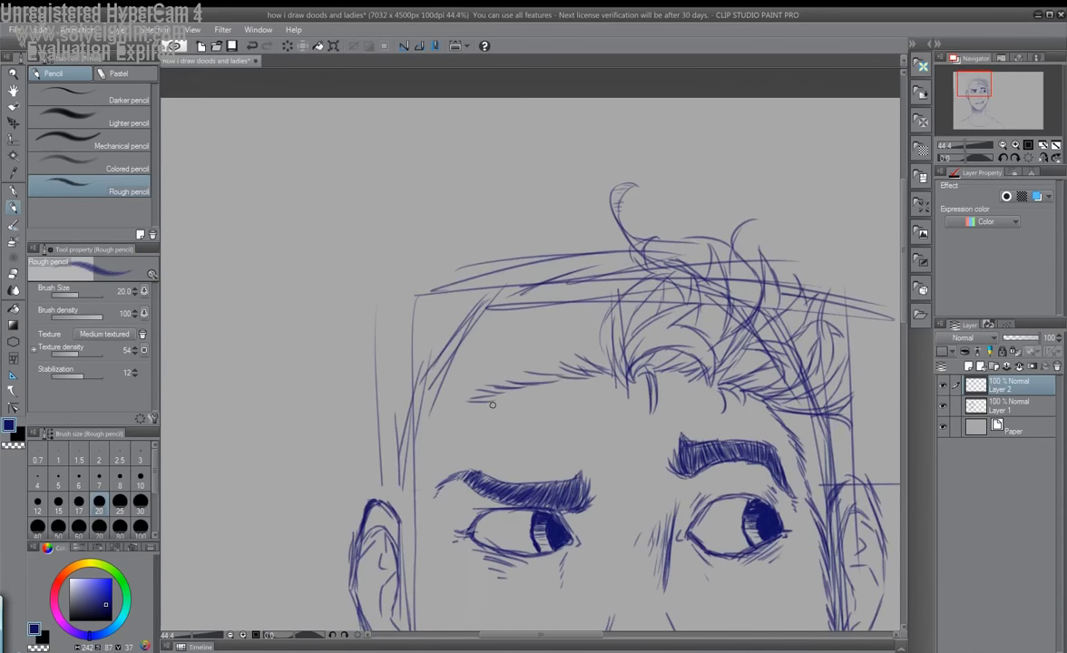
Fill the crown and left side of the head with overlapping wavy hair strands
left_click_drag(428, 449, 470, 360)
left_click_drag(610, 272, 577, 282)
mouse_move(488, 222)
left_mouse_down()
mouse_move(613, 262)
mouse_move(547, 240)
mouse_move(540, 174)
left_mouse_up()
left_click_drag(581, 155, 426, 114)
mouse_move(528, 178)
left_mouse_down()
mouse_move(410, 162)
mouse_move(497, 163)
left_mouse_up()
left_click_drag(585, 293, 615, 270)
left_click_drag(513, 161, 418, 218)
left_click_drag(468, 150, 470, 183)
mouse_move(490, 223)
left_mouse_down()
mouse_move(526, 234)
mouse_move(454, 259)
left_mouse_up()
left_click_drag(514, 240, 422, 291)
mouse_move(490, 263)
left_mouse_down()
mouse_move(445, 309)
mouse_move(391, 328)
mouse_move(373, 272)
left_mouse_up()
left_click_drag(432, 202, 389, 249)
left_click_drag(467, 185, 367, 208)
left_click_drag(443, 145, 410, 190)
left_click_drag(420, 132, 464, 159)
Add spiky tufts and crosshatching at the left temple, plus short tufts above the right ear
left_click_drag(581, 429, 468, 361)
left_click_drag(304, 289, 261, 300)
left_click_drag(307, 272, 258, 277)
mouse_move(313, 263)
left_mouse_down()
mouse_move(256, 283)
mouse_move(253, 313)
mouse_move(287, 286)
left_mouse_up()
left_click_drag(288, 290, 269, 316)
left_click_drag(331, 254, 274, 333)
left_click_drag(801, 310, 665, 269)
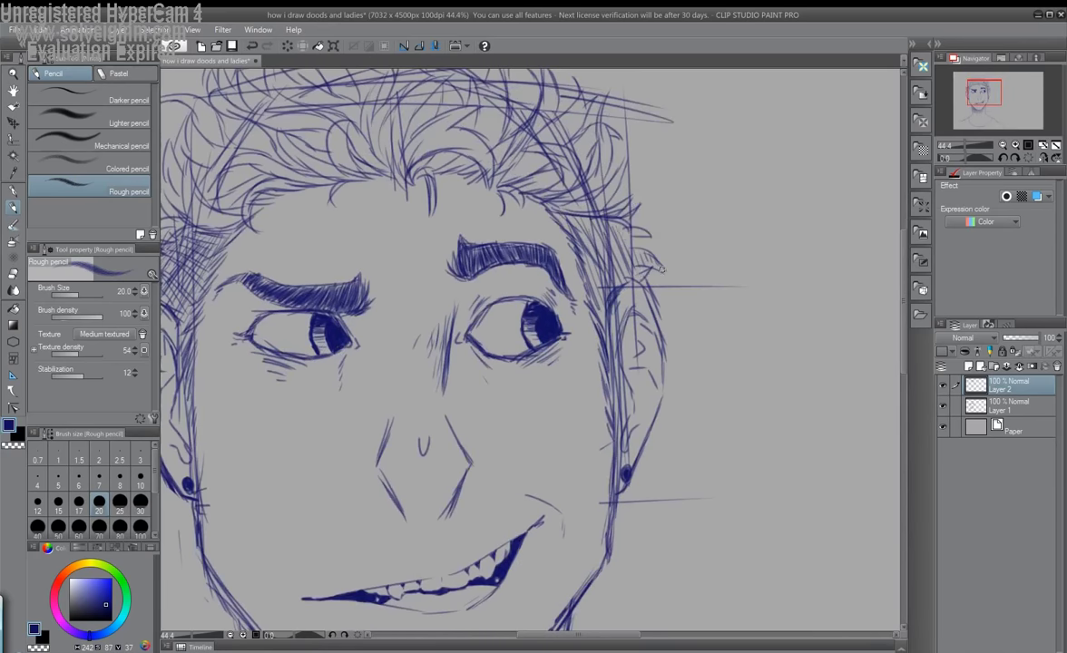
Select both eyes and eyebrows with the Selection pen and move them slightly down on Layer 1
scroll(524, 225, "down", 3)
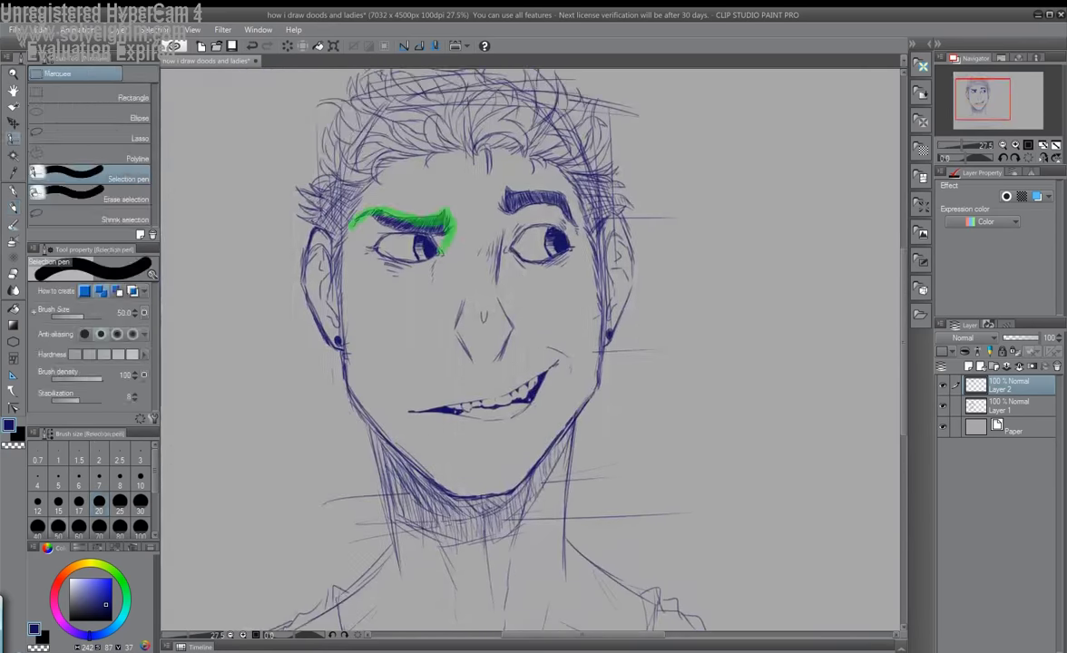
mouse_move(444, 238)
left_mouse_down()
mouse_move(390, 259)
mouse_move(426, 290)
left_mouse_up()
mouse_move(517, 272)
left_mouse_down()
mouse_move(586, 218)
mouse_move(534, 216)
mouse_move(501, 192)
left_mouse_up()
key("ctrl+t")
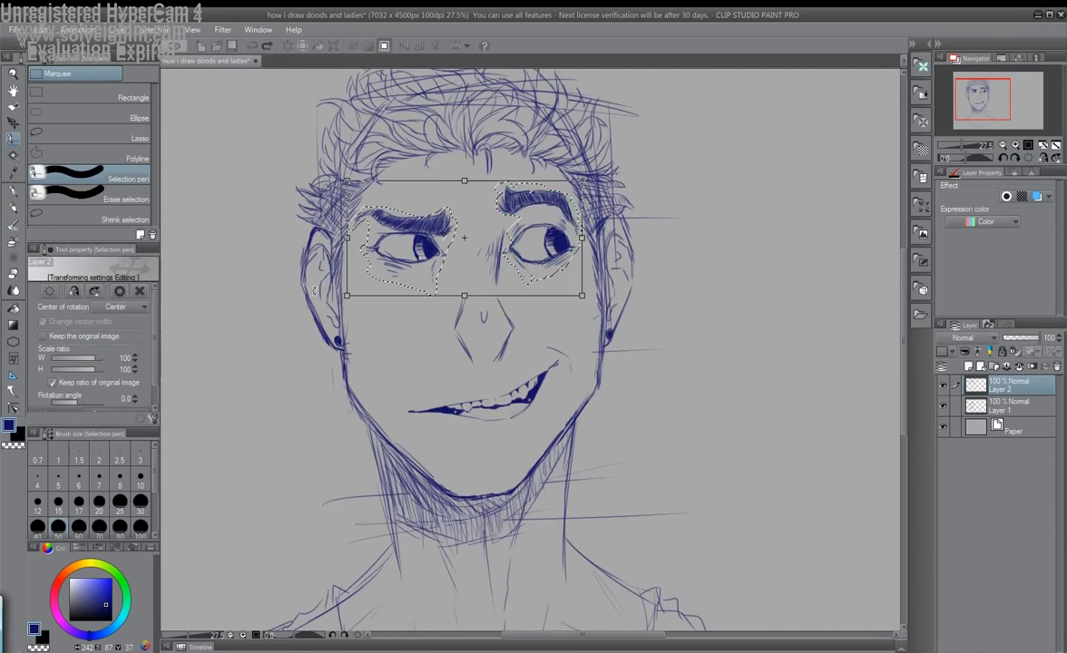
left_click_drag(480, 272, 483, 284)
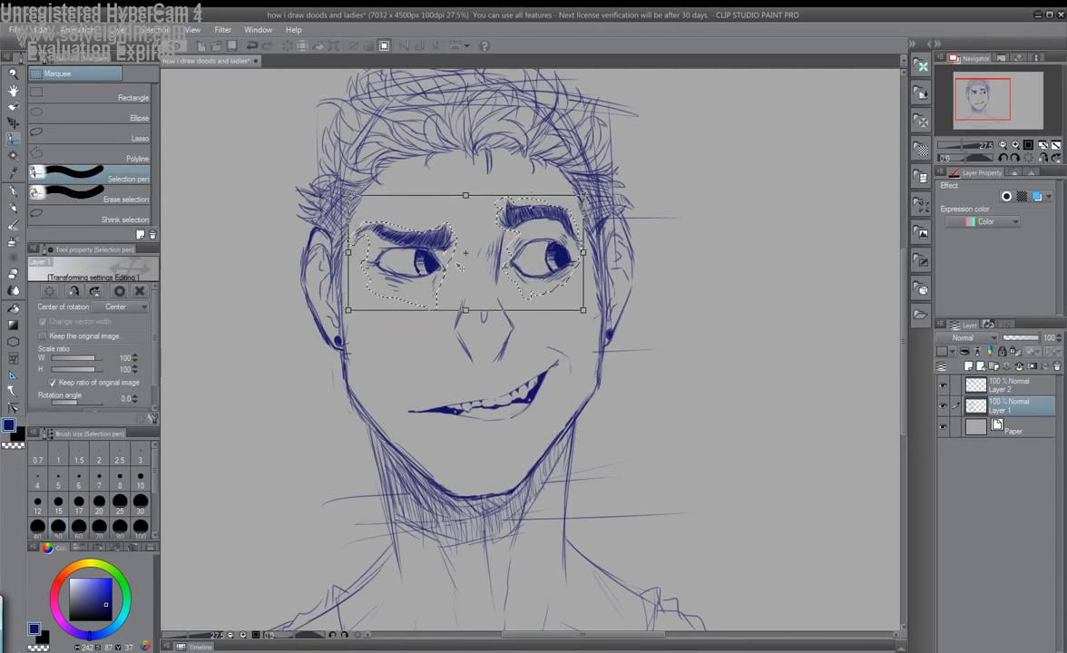
key("Return")
key("ctrl+d")
key("p")
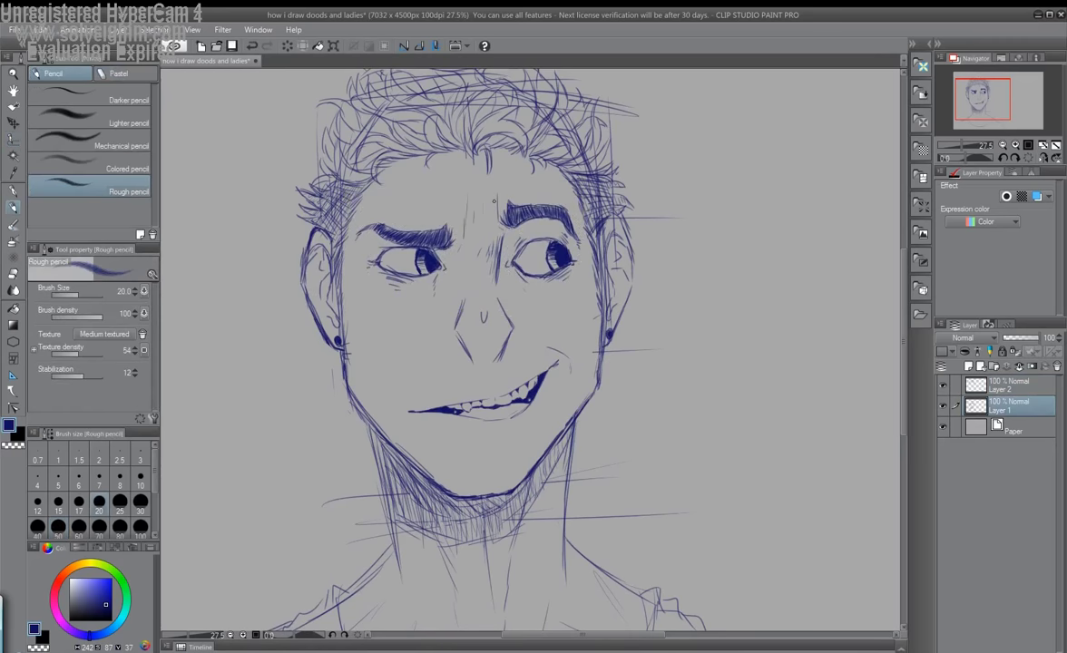
Add forehead creases and short stubble strokes along the jaw, chin and cheeks of the male face
left_click_drag(517, 171, 525, 190)
left_click_drag(441, 420, 486, 484)
left_click_drag(342, 370, 358, 392)
left_click_drag(425, 438, 436, 452)
left_click_drag(461, 479, 471, 492)
left_click_drag(413, 440, 426, 453)
left_click_drag(452, 431, 463, 453)
left_click_drag(478, 426, 484, 441)
left_click_drag(490, 411, 497, 424)
left_click_drag(573, 388, 583, 403)
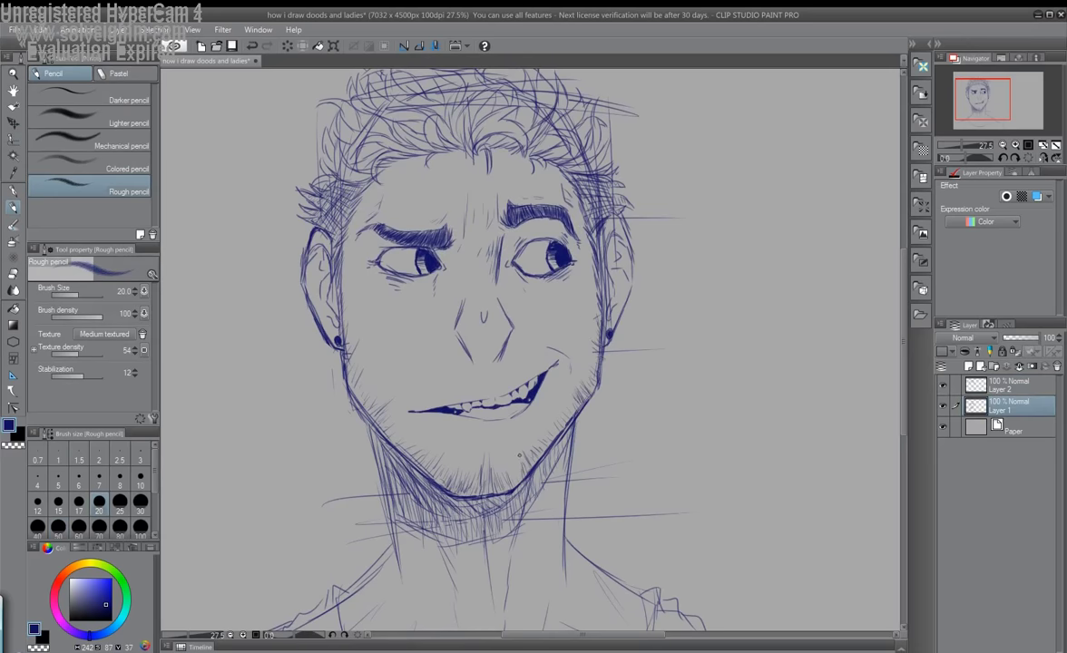
scroll(635, 429, "down", 1)
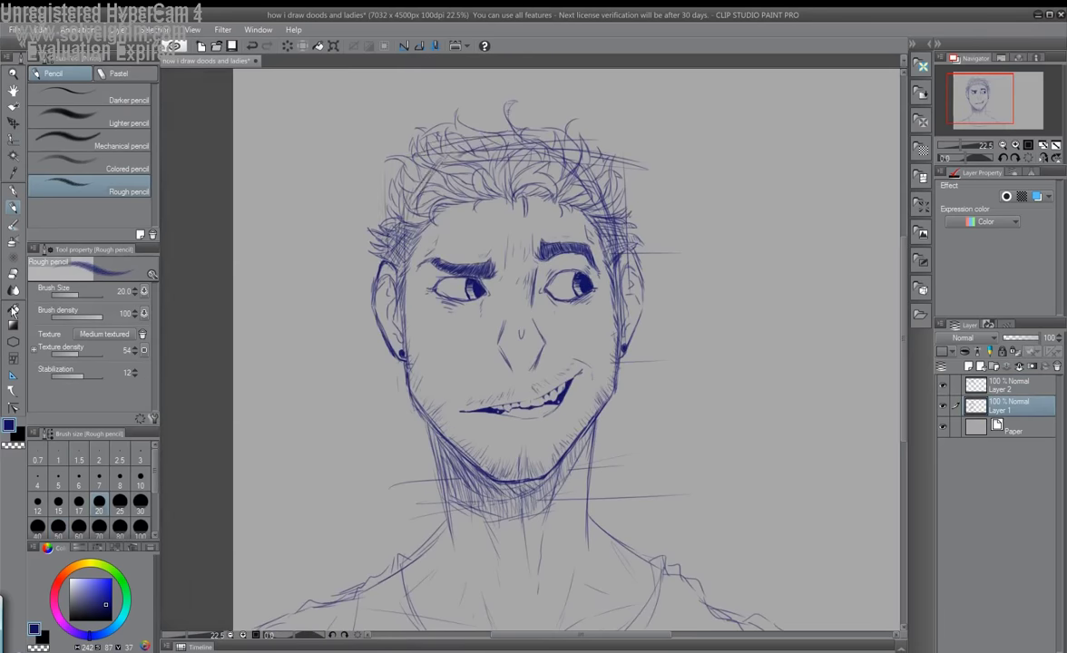
Erase the leftover construction lines around the man's head, hair and neck
key("e")
mouse_move(367, 232)
left_mouse_down()
mouse_move(390, 138)
mouse_move(626, 197)
mouse_move(640, 257)
mouse_move(626, 361)
mouse_move(424, 505)
mouse_move(579, 502)
mouse_move(564, 424)
left_mouse_up()
key("p")
Sketch neck tendon and collarbone lines, and shade the hair and face edges beside both ears
left_click_drag(519, 363, 490, 432)
left_click_drag(412, 406, 439, 461)
left_click_drag(423, 517, 517, 526)
left_click_drag(352, 181, 332, 220)
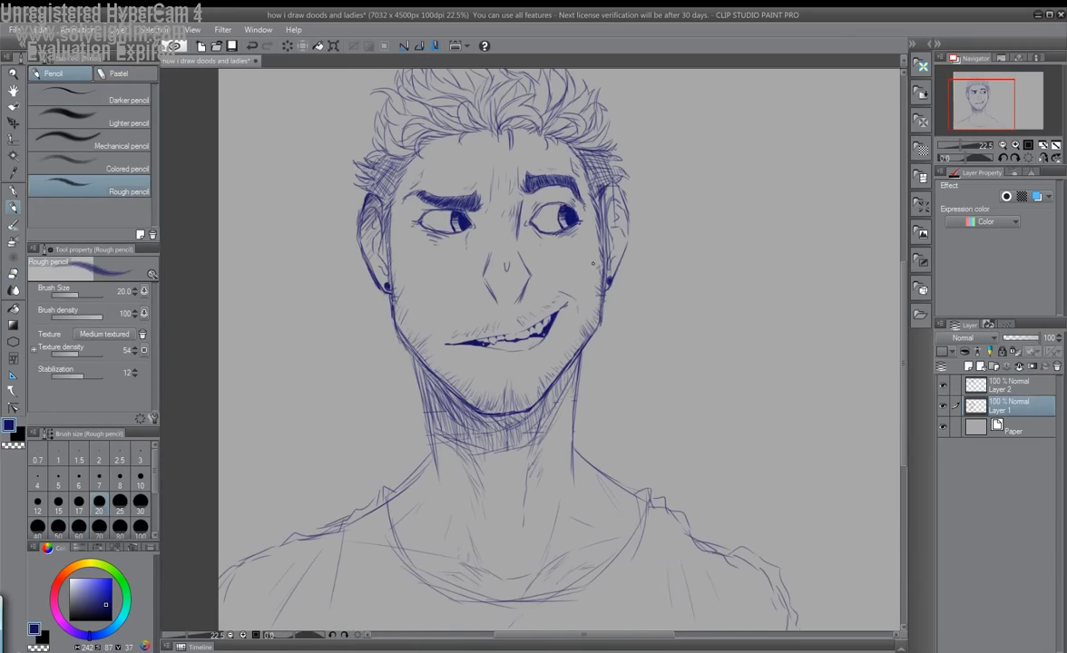
left_click_drag(578, 171, 557, 201)
left_click_drag(573, 178, 555, 235)
scroll(595, 346, "down", 2)
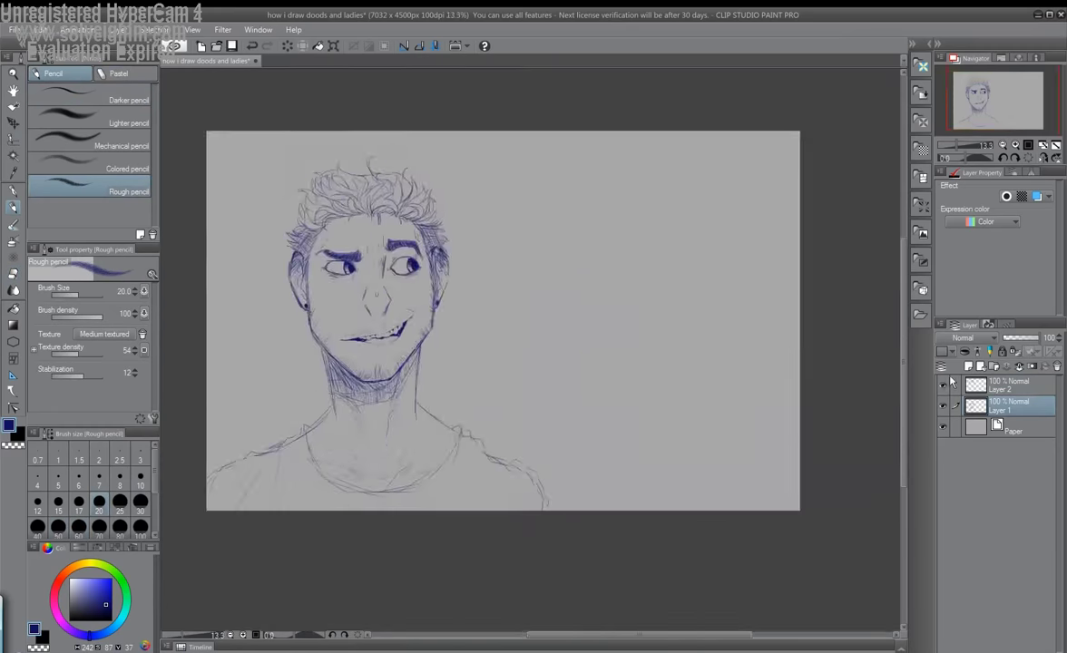
Create a new layer and block out a second head beside the man in dark red, with a box, eye line and centre line
left_click(968, 366)
left_click_drag(574, 211, 706, 211)
mouse_move(573, 222)
left_mouse_down()
mouse_move(574, 322)
mouse_move(707, 324)
left_mouse_up()
left_click_drag(709, 214, 709, 323)
mouse_move(543, 205)
left_mouse_down()
mouse_move(545, 313)
mouse_move(712, 272)
left_mouse_up()
left_click_drag(590, 362, 712, 359)
left_click_drag(653, 190, 646, 361)
key("k")
mouse_move(522, 333)
left_mouse_down()
mouse_move(250, 314)
mouse_move(643, 314)
left_mouse_up()
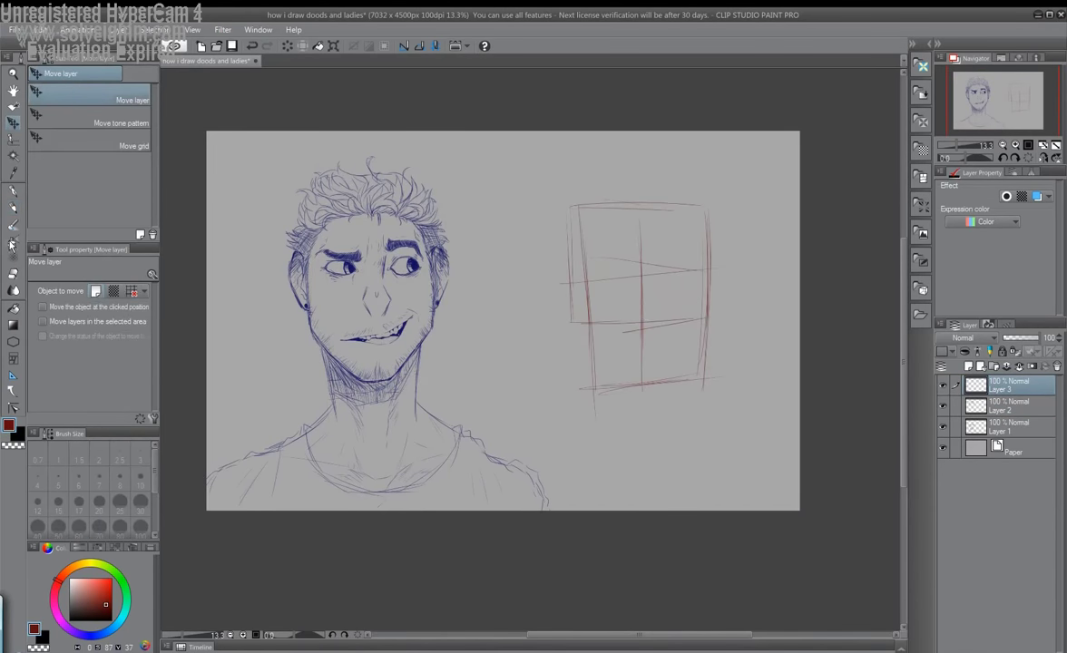
Draw the rounded skull and tapering jaw over the second head's construction box with the Rough pencil
left_click(13, 208)
scroll(672, 247, "up", 3)
left_click_drag(522, 227, 739, 272)
left_click_drag(504, 379, 497, 146)
left_click_drag(535, 182, 680, 231)
scroll(737, 263, "up", 1)
key("k")
mouse_move(635, 309)
left_mouse_down()
mouse_move(272, 308)
mouse_move(635, 309)
left_mouse_up()
Erase the lower box lines outside the second head's jaw and return to the Rough pencil
key("e")
left_click_drag(581, 458, 799, 442)
left_click_drag(764, 463, 764, 332)
left_click_drag(513, 377, 512, 322)
left_click_drag(717, 376, 638, 448)
left_click_drag(700, 304, 590, 413)
left_click(13, 208)
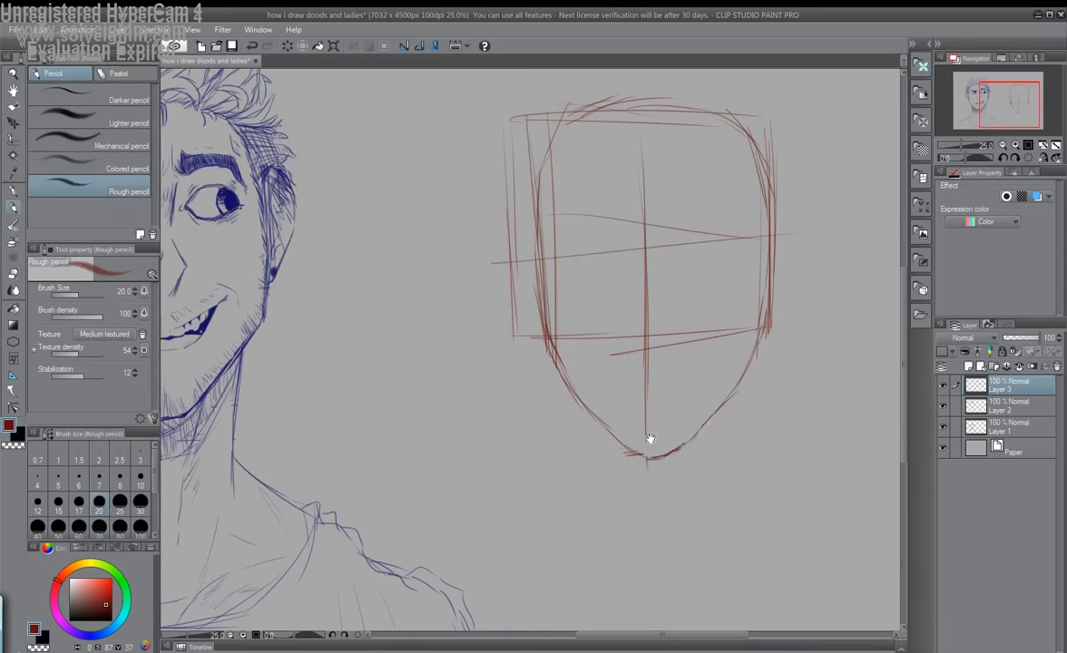
Draw the second figure's neck and sloping shoulder lines below the jaw
scroll(564, 336, "down", 3)
left_click_drag(711, 247, 694, 363)
left_click_drag(485, 381, 560, 357)
left_click_drag(557, 254, 568, 362)
left_click_drag(567, 346, 604, 382)
left_click(251, 45)
left_click(265, 46)
Block out a raised hand beside the second figure with a square palm, palm creases, wrist and forearm
mouse_move(740, 403)
left_mouse_down()
mouse_move(544, 375)
mouse_move(660, 422)
mouse_move(778, 416)
left_mouse_up()
mouse_move(686, 379)
left_mouse_down()
mouse_move(678, 433)
mouse_move(747, 473)
mouse_move(733, 545)
left_mouse_up()
scroll(679, 432, "down", 3)
scroll(715, 428, "up", 1)
left_click_drag(761, 454, 776, 536)
scroll(753, 445, "up", 2)
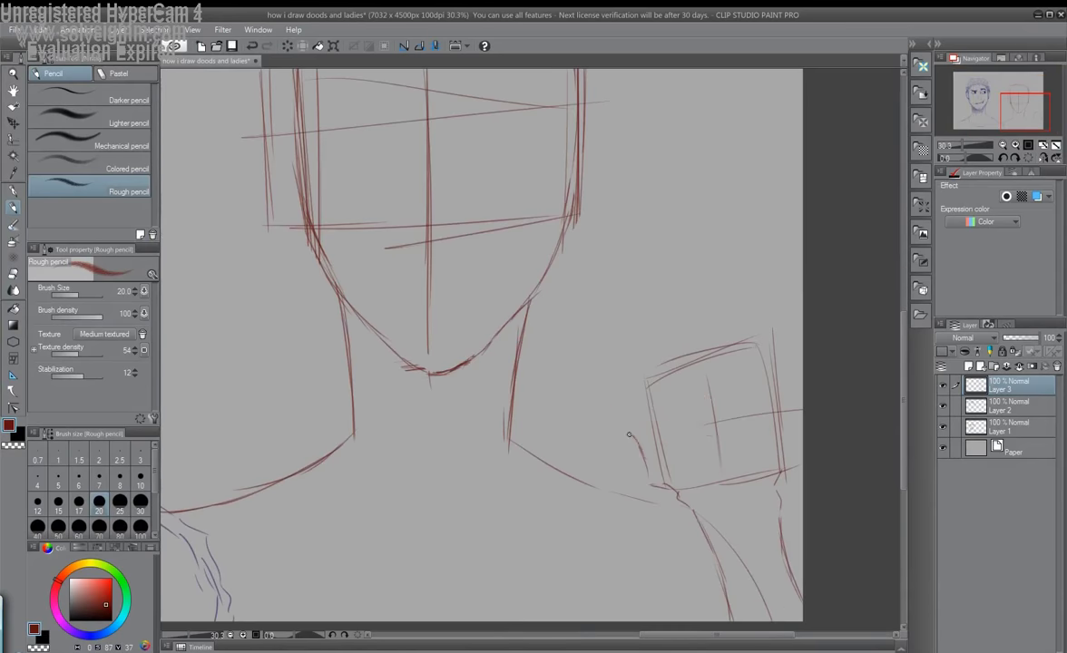
mouse_move(649, 385)
left_mouse_down()
mouse_move(703, 386)
mouse_move(726, 458)
left_mouse_up()
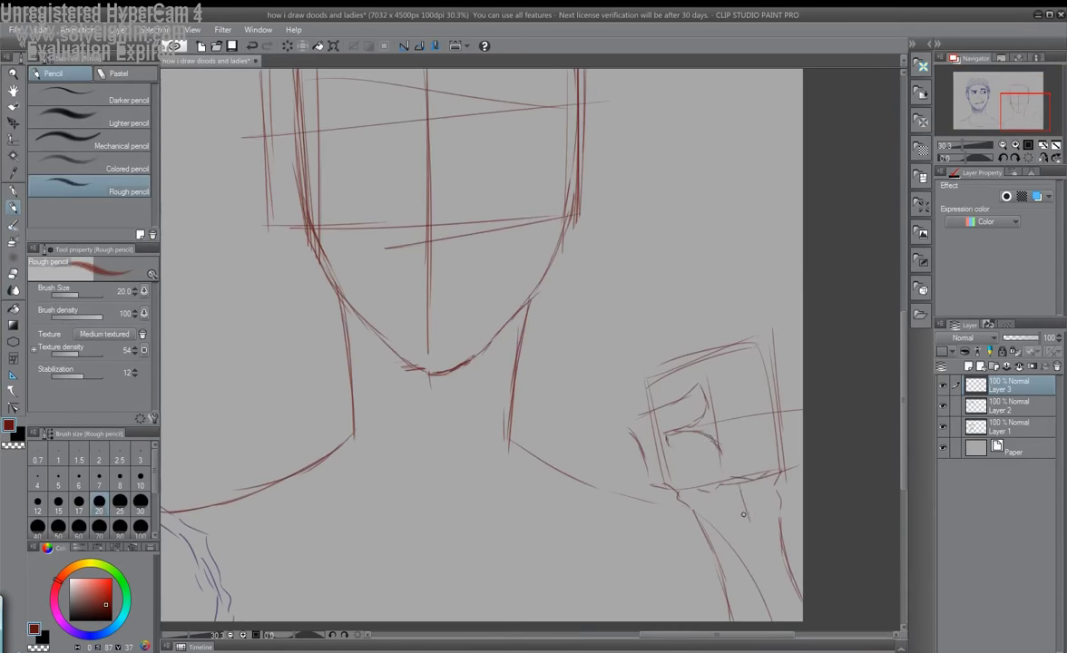
left_click_drag(743, 514, 732, 547)
Draw the hand's fingers as a peace sign, with two raised and two folded over the palm
left_click_drag(597, 289, 635, 372)
left_click_drag(617, 283, 670, 381)
mouse_move(651, 268)
left_mouse_down()
mouse_move(678, 282)
mouse_move(687, 339)
mouse_move(716, 341)
mouse_move(739, 424)
mouse_move(724, 397)
left_mouse_up()
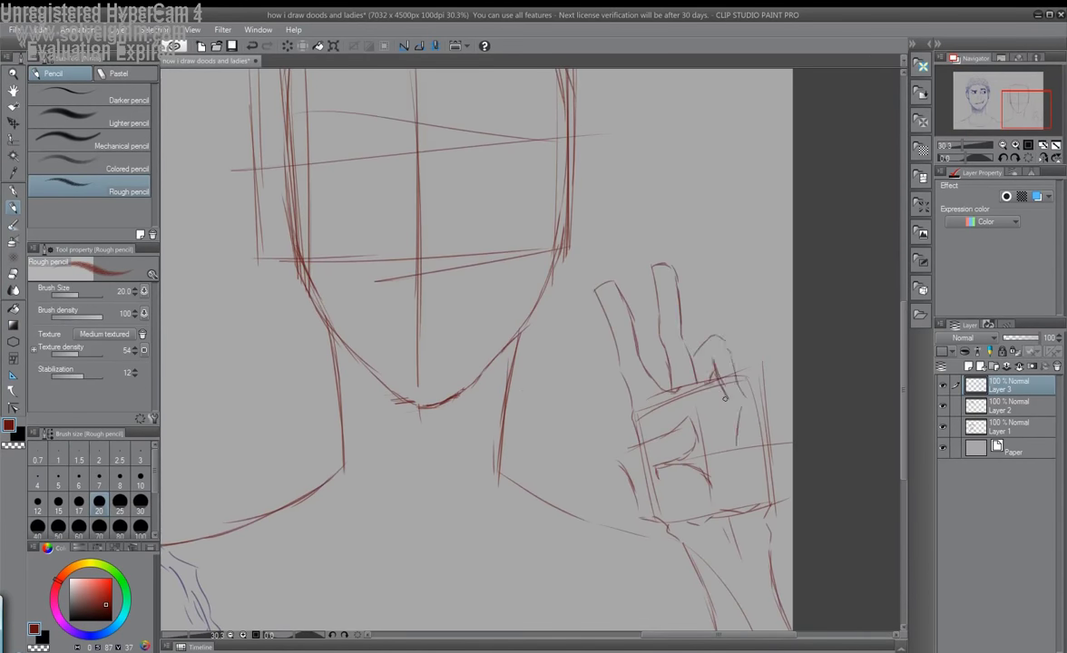
scroll(724, 397, "up", 2)
mouse_move(754, 319)
left_mouse_down()
mouse_move(787, 457)
mouse_move(764, 396)
left_mouse_up()
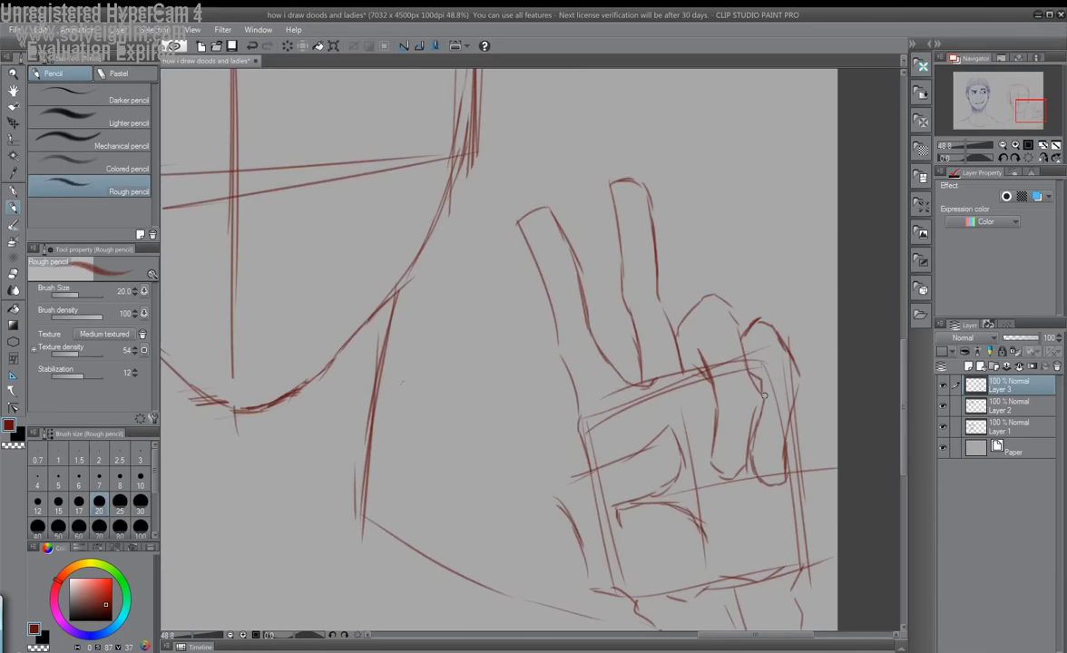
scroll(761, 342, "down", 2)
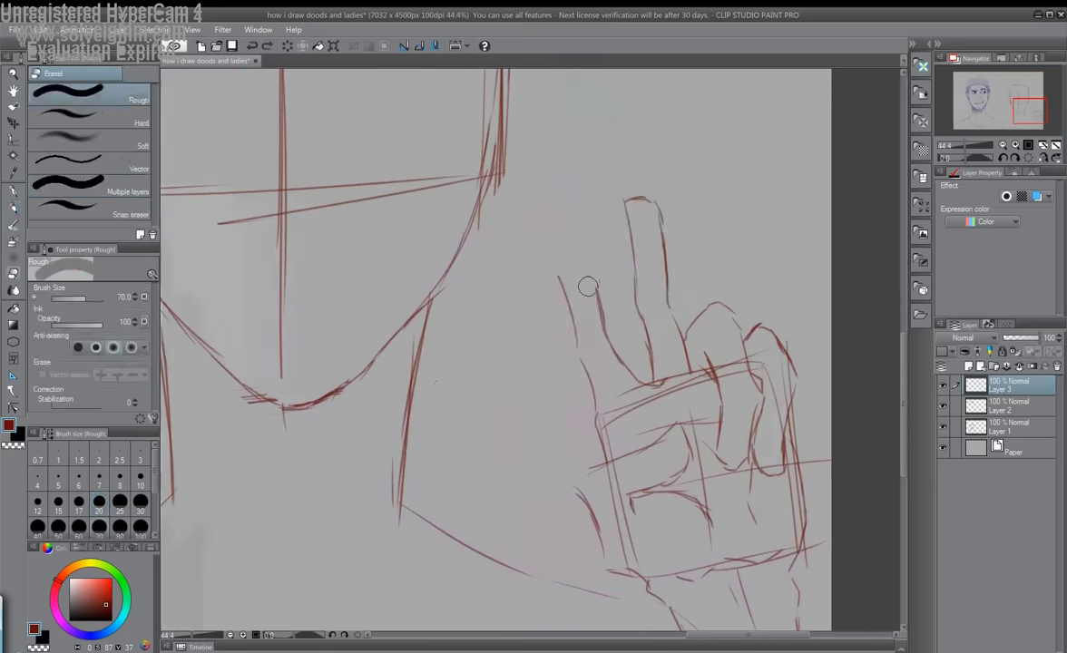
Erase and redraw the two raised fingers with shorter, rounder shapes
key("ctrl+z")
left_click_drag(519, 238, 584, 346)
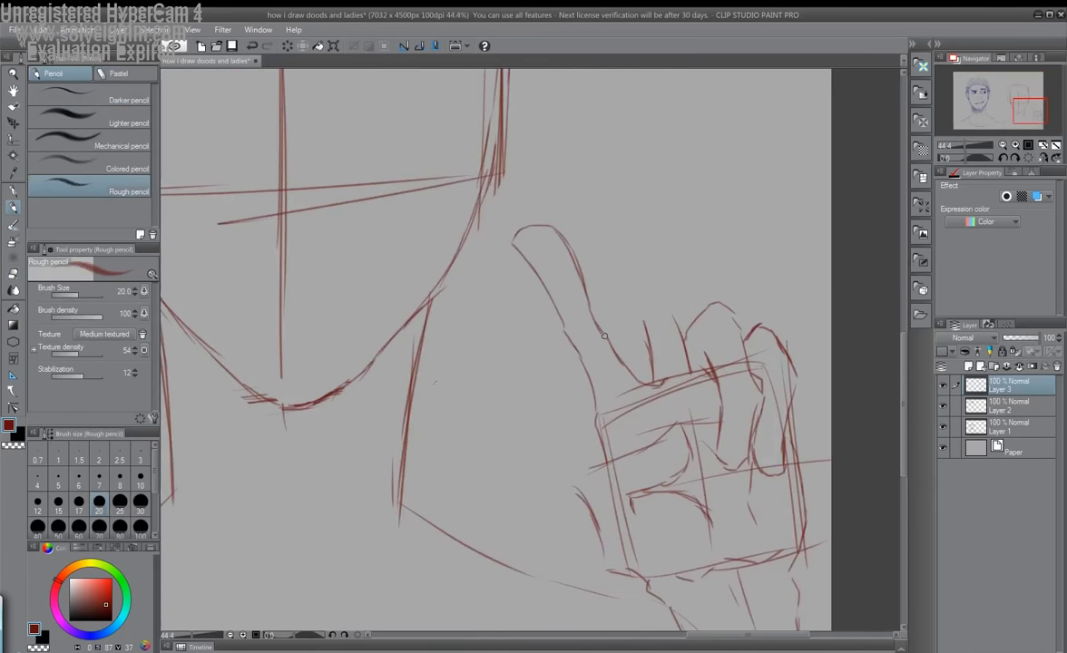
scroll(665, 361, "down", 3)
scroll(665, 361, "up", 2)
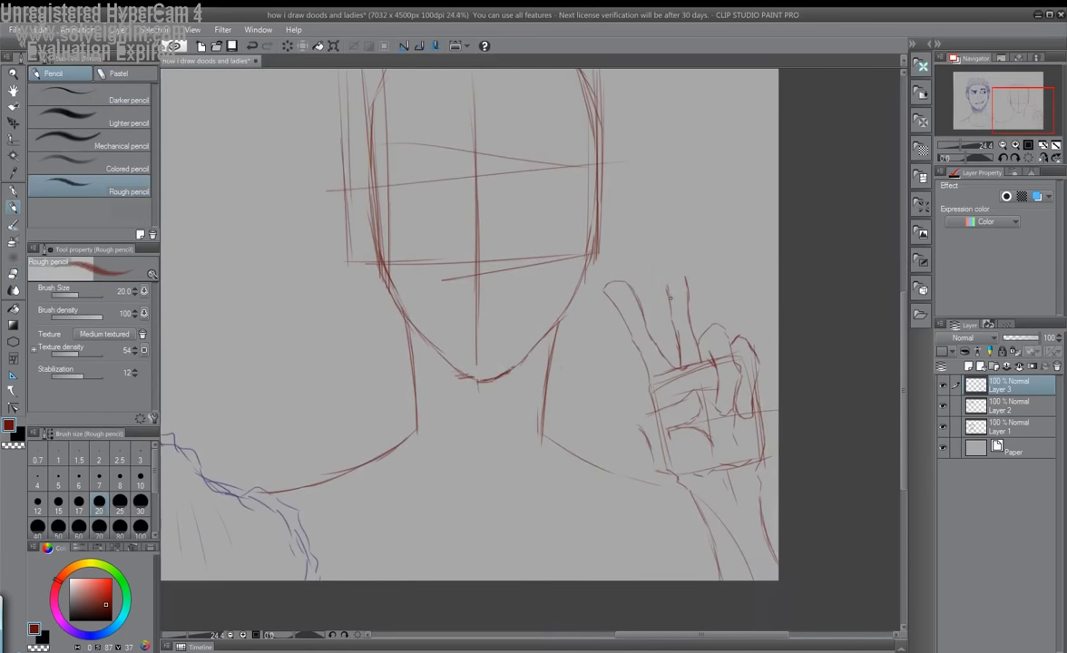
scroll(559, 250, "down", 1)
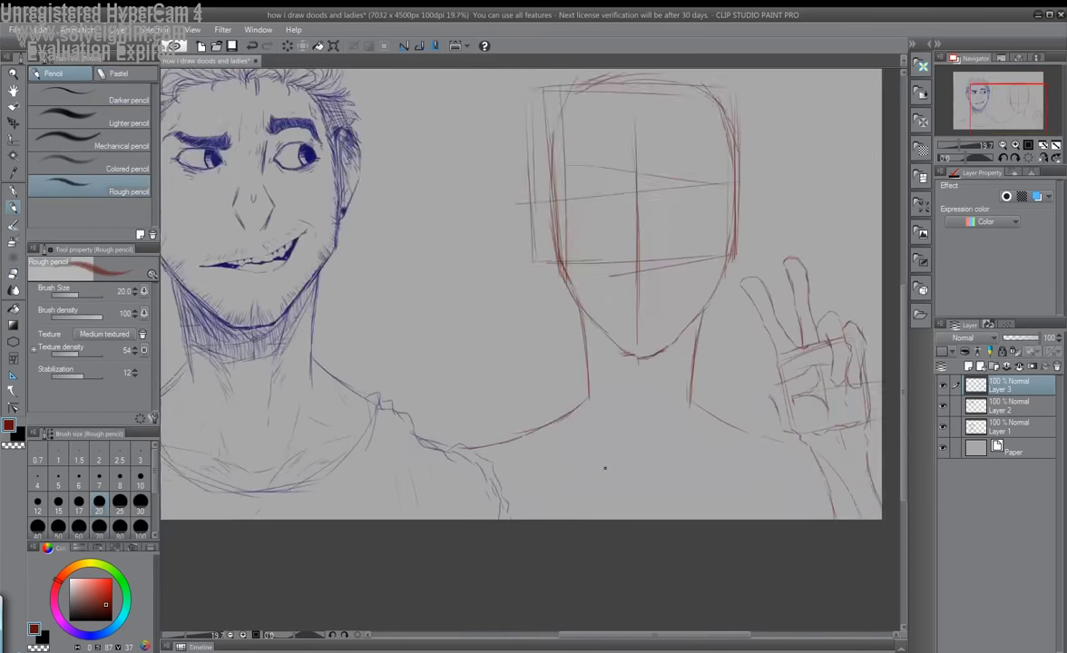
Sketch an open hooded jacket on the second figure with sleeve folds, drawstrings, zipper edges and a low neckline
left_click_drag(602, 485, 602, 463)
left_click_drag(503, 372, 590, 438)
left_click_drag(453, 407, 485, 381)
left_click_drag(543, 445, 569, 458)
left_click_drag(536, 384, 588, 370)
left_click_drag(597, 461, 603, 520)
left_click_drag(719, 357, 762, 406)
left_click_drag(712, 505, 741, 410)
mouse_move(784, 440)
left_mouse_down()
mouse_move(702, 356)
mouse_move(743, 404)
left_mouse_up()
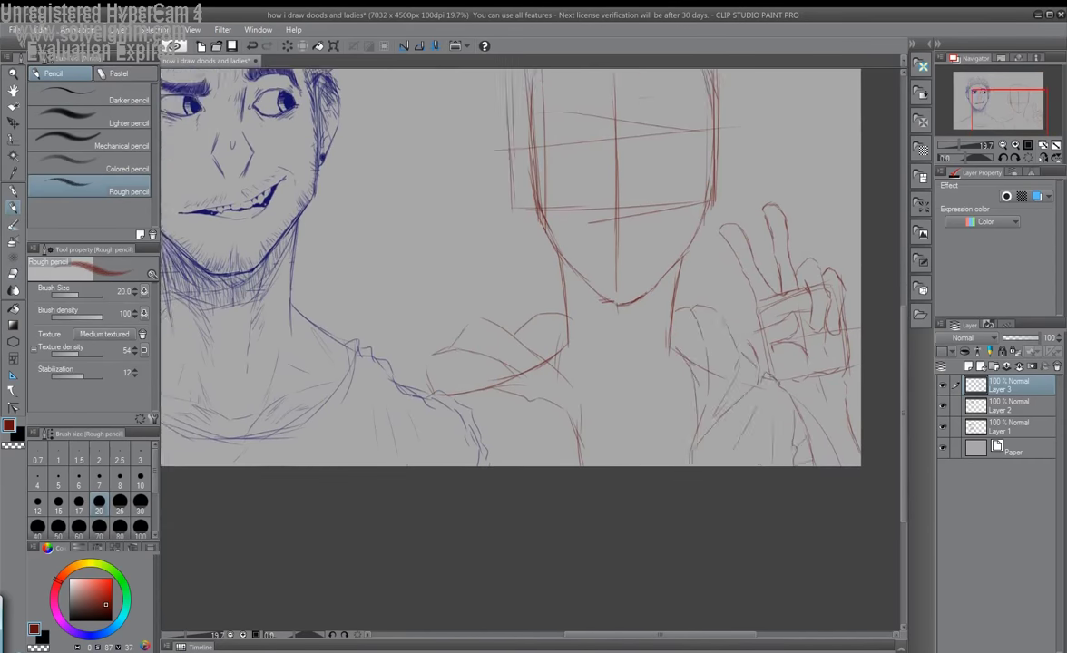
scroll(572, 418, "up", 3)
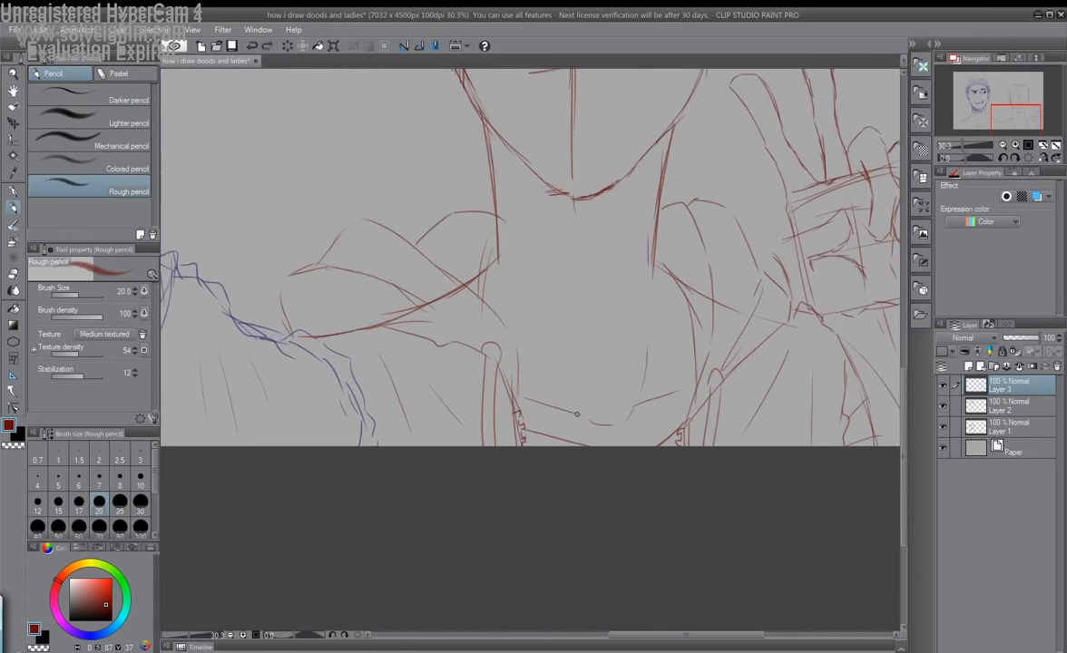
Hatch the shadow under the second figure's chin and crosshatch the inside of the hood on both sides
mouse_move(497, 155)
left_mouse_down()
mouse_move(536, 222)
mouse_move(590, 201)
mouse_move(555, 191)
left_mouse_up()
mouse_move(456, 124)
left_mouse_down()
mouse_move(470, 199)
mouse_move(490, 207)
left_mouse_up()
mouse_move(523, 177)
left_mouse_down()
mouse_move(563, 205)
mouse_move(534, 349)
mouse_move(585, 472)
left_mouse_up()
left_click_drag(495, 464, 437, 497)
mouse_move(504, 476)
left_mouse_down()
mouse_move(433, 500)
mouse_move(495, 522)
left_mouse_up()
left_click_drag(449, 470, 503, 513)
left_click_drag(678, 459, 721, 531)
left_click_drag(716, 467, 676, 522)
Draw the outlines of both ears on the sides of the second head
left_click_drag(529, 305, 529, 407)
left_click_drag(742, 270, 746, 379)
left_click_drag(454, 266, 458, 368)
scroll(700, 253, "down", 5)
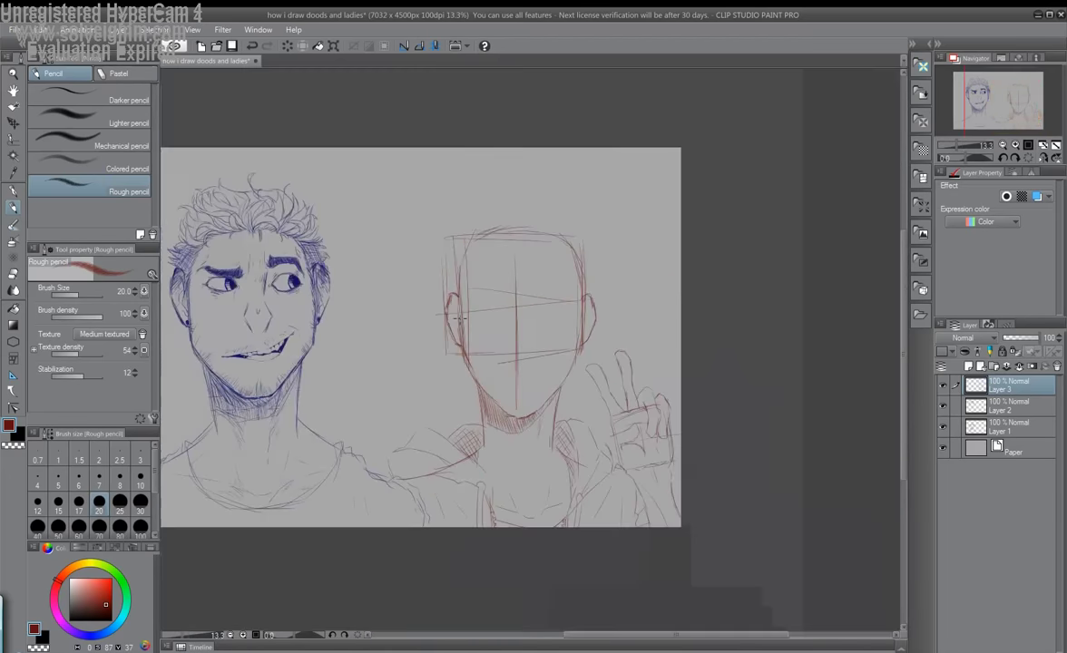
scroll(545, 350, "up", 6)
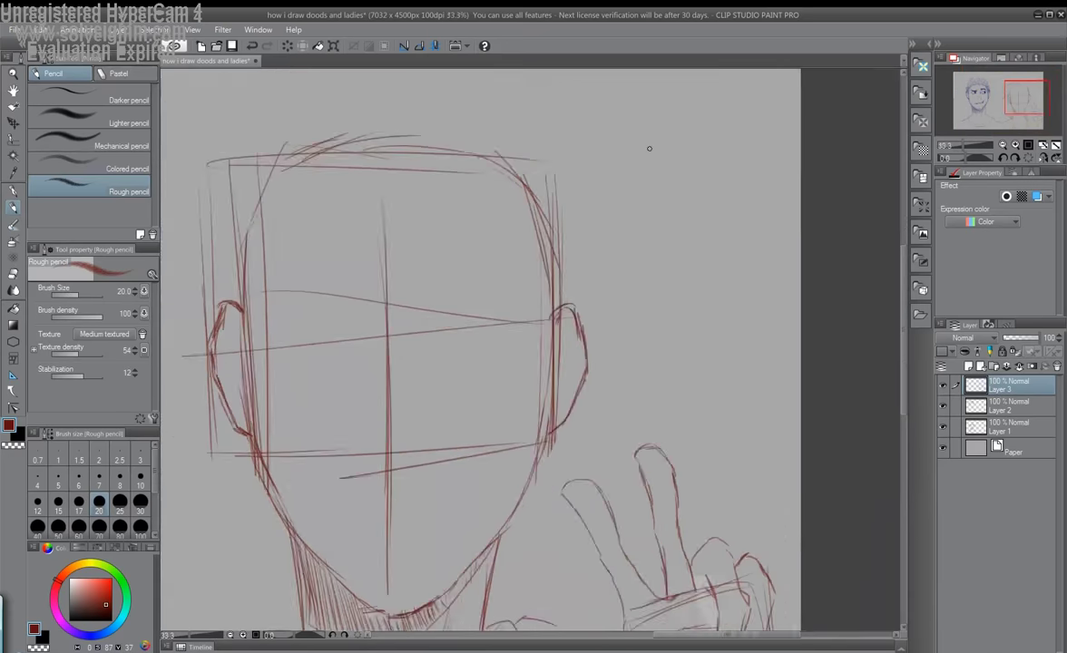
Add inner folds and earrings to the ears, and erase the guidelines inside the second face
mouse_move(418, 367)
left_mouse_down()
mouse_move(367, 308)
mouse_move(371, 318)
left_mouse_up()
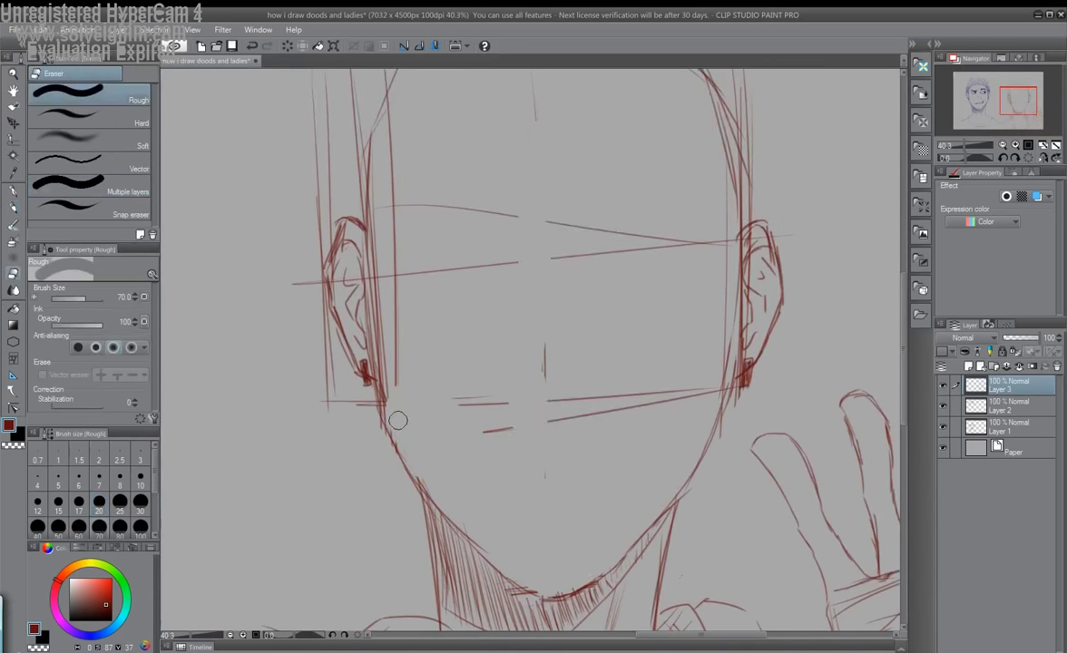
mouse_move(397, 420)
left_mouse_down()
mouse_move(541, 336)
mouse_move(688, 501)
mouse_move(657, 398)
left_mouse_up()
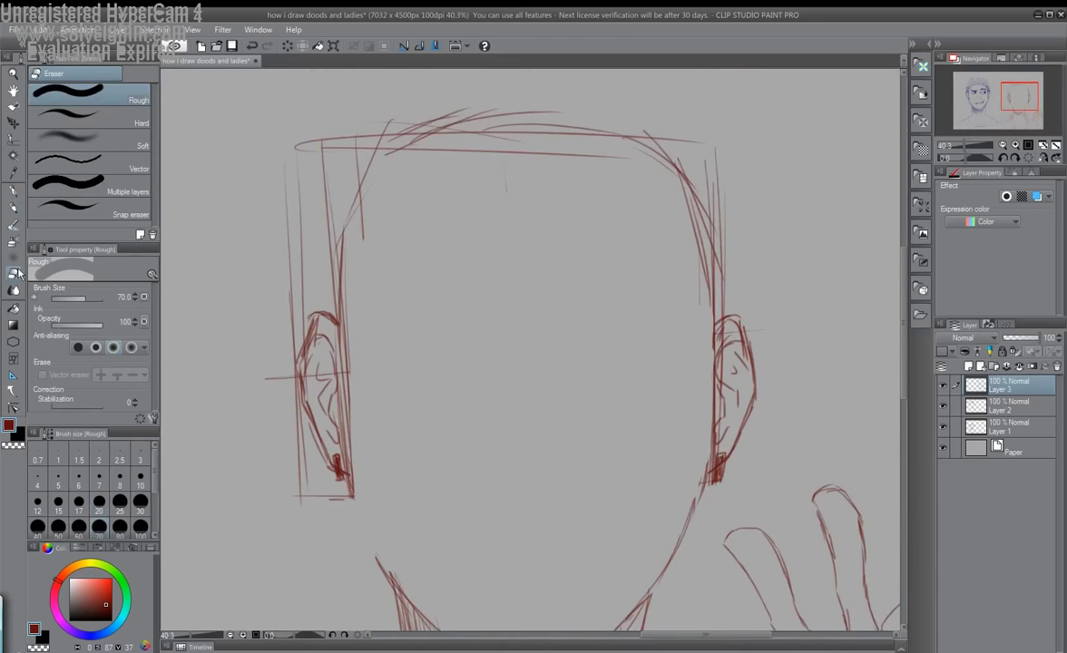
left_click(13, 207)
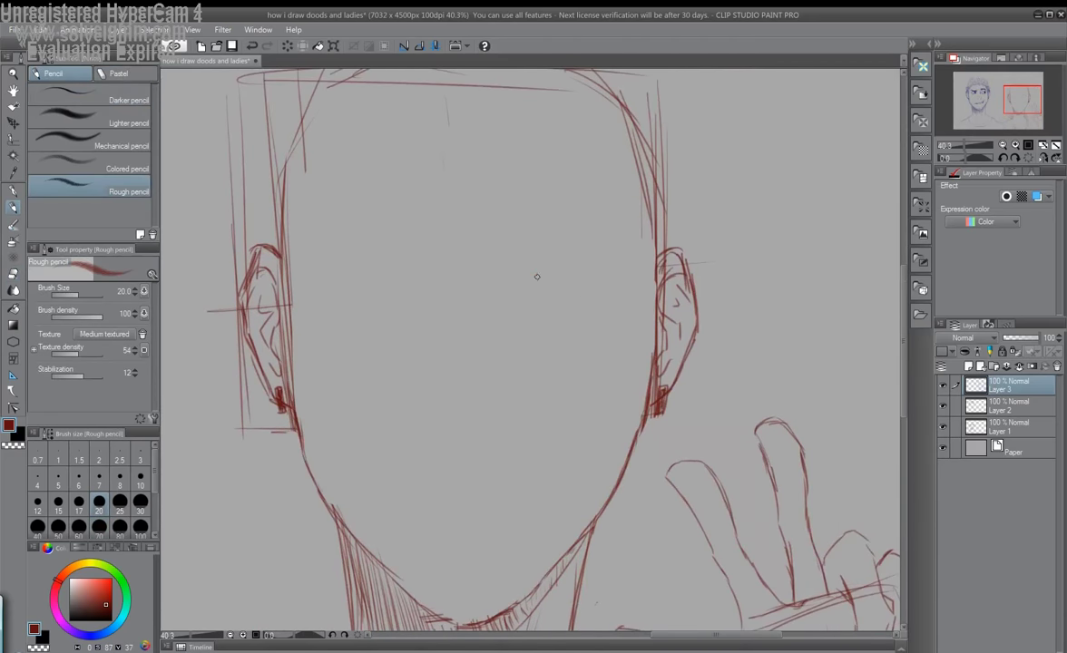
Draw one wide open eye, one winking eye with thick lashes, and an angular nose with a bridge line
left_click_drag(537, 277, 544, 272)
left_click_drag(580, 308, 604, 317)
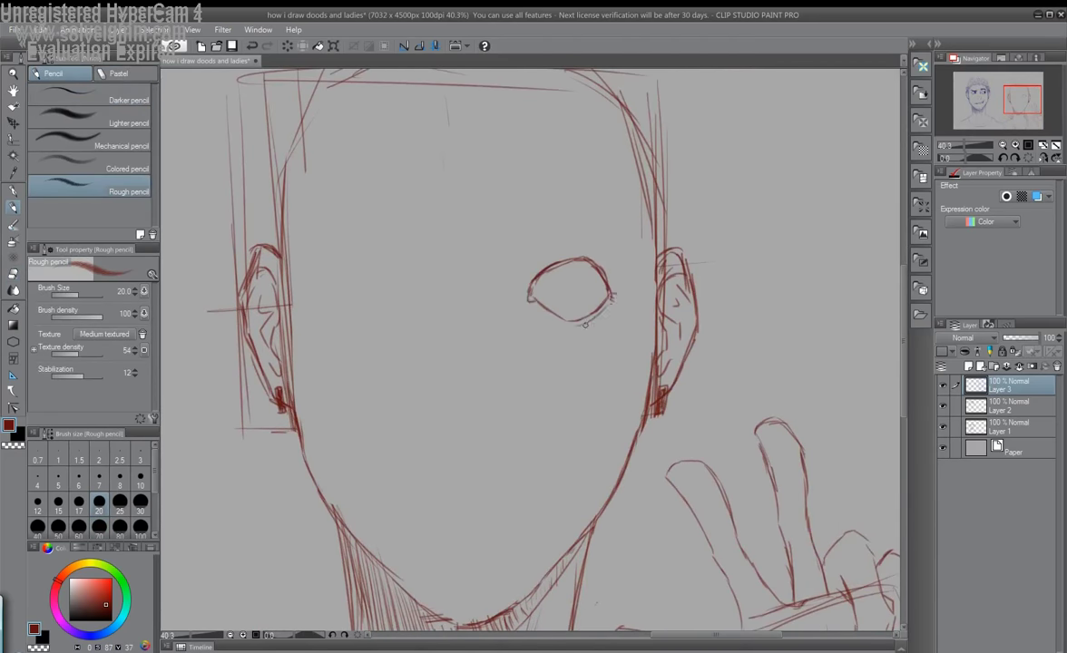
mouse_move(374, 283)
left_mouse_down()
mouse_move(426, 264)
mouse_move(418, 261)
mouse_move(450, 289)
left_mouse_up()
mouse_move(470, 256)
left_mouse_down()
mouse_move(485, 309)
mouse_move(463, 374)
mouse_move(488, 417)
left_mouse_up()
left_click_drag(527, 338, 540, 399)
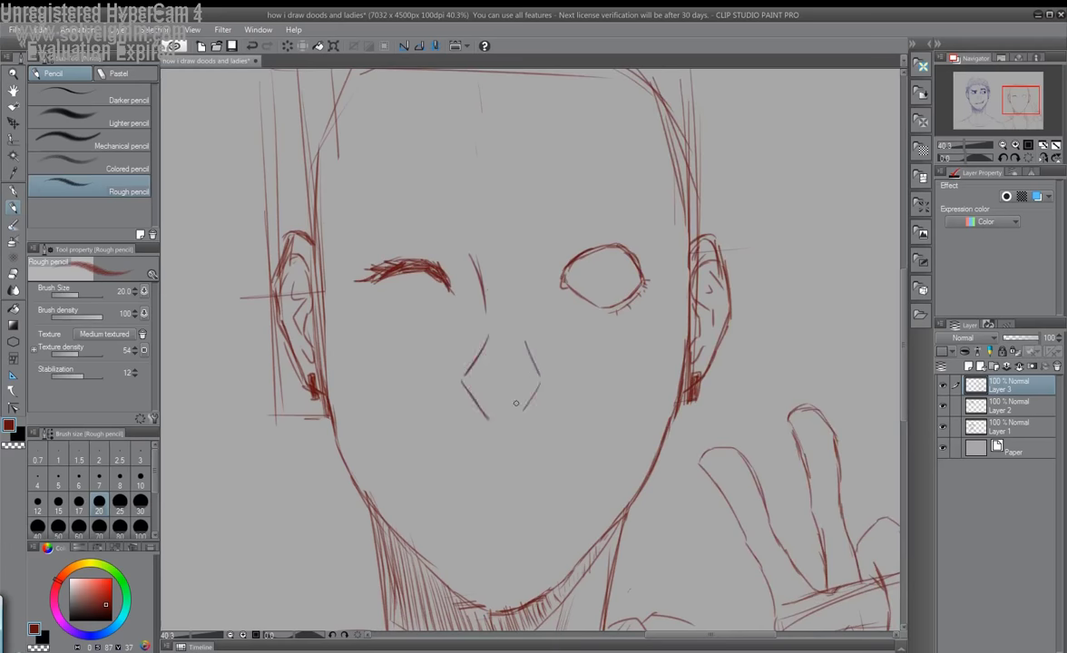
Fill in the open eye's iris and add lashes, under-eye hatching and a small nose-tip mark
left_click_drag(465, 241, 651, 257)
mouse_move(761, 283)
left_mouse_down()
mouse_move(753, 307)
mouse_move(707, 313)
mouse_move(693, 304)
mouse_move(712, 283)
left_mouse_up()
scroll(754, 300, "up", 1)
scroll(689, 299, "down", 3)
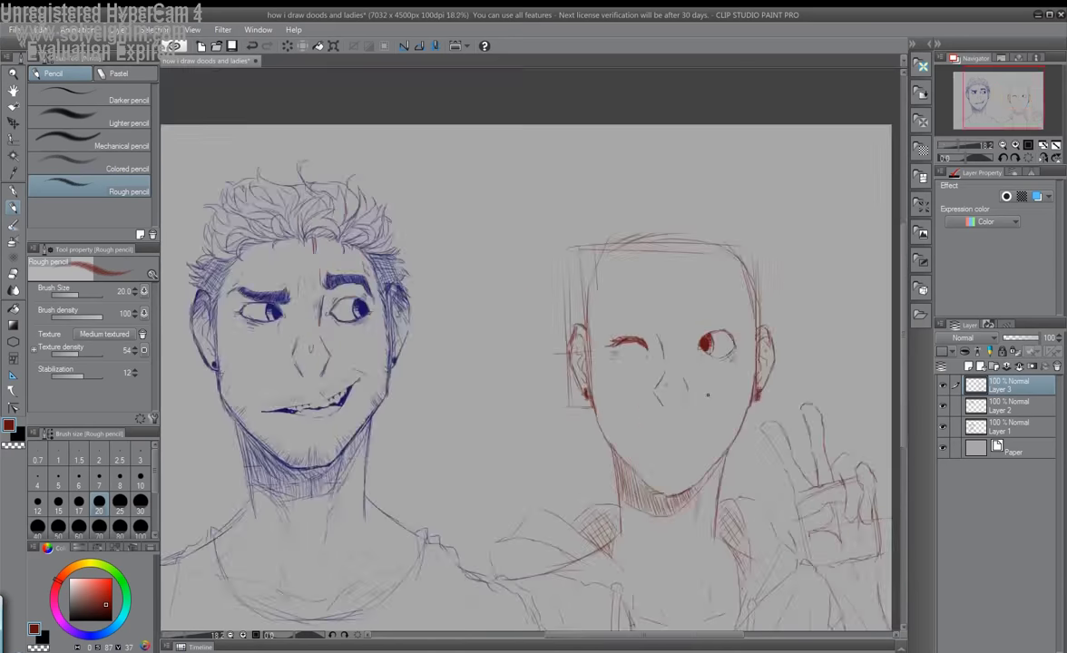
scroll(690, 345, "up", 3)
mouse_move(585, 339)
left_mouse_down()
mouse_move(533, 300)
mouse_move(575, 319)
mouse_move(608, 257)
left_mouse_up()
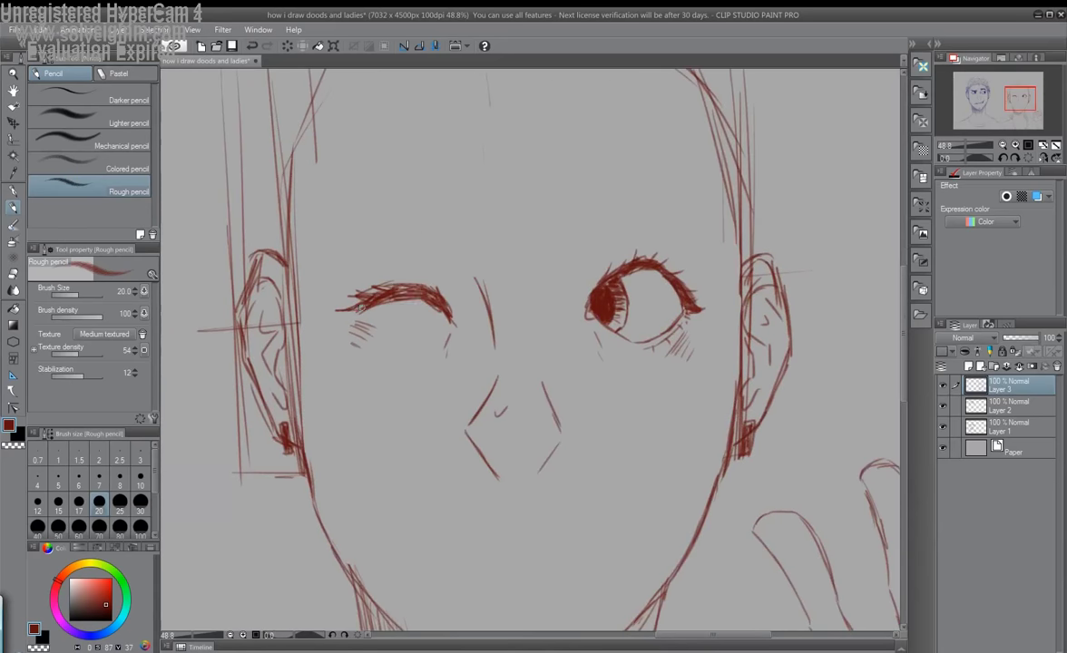
Draw a thick ring at one nostril and add hatching beside the bridge of the nose
left_click_drag(497, 474, 590, 368)
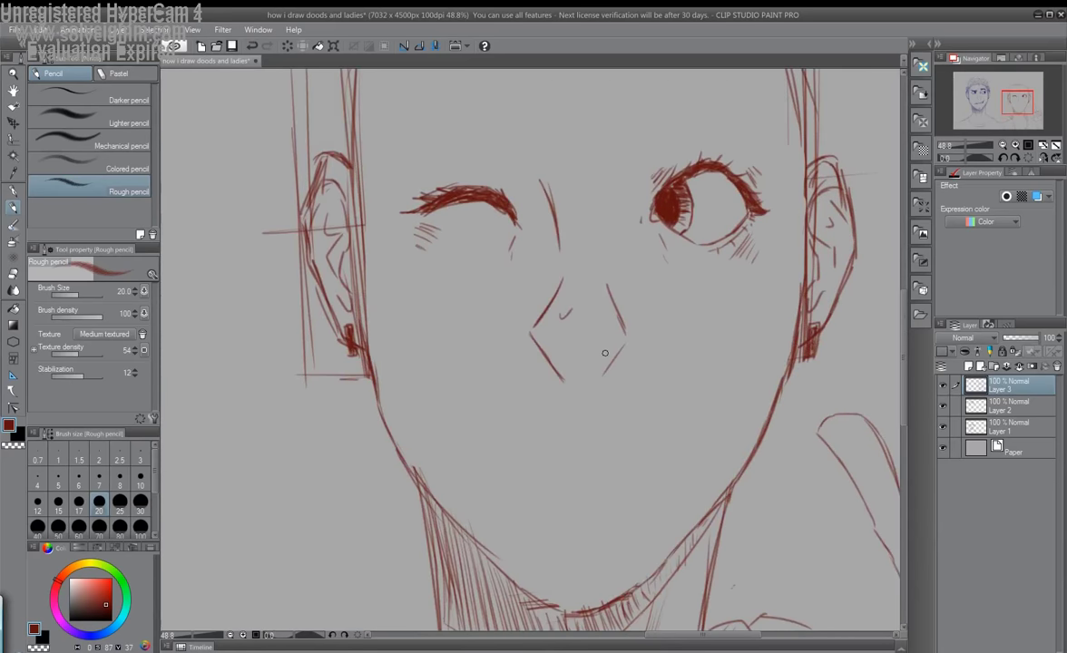
left_click_drag(563, 322, 542, 350)
key("ctrl+z")
scroll(592, 364, "up", 2)
left_click_drag(602, 317, 613, 333)
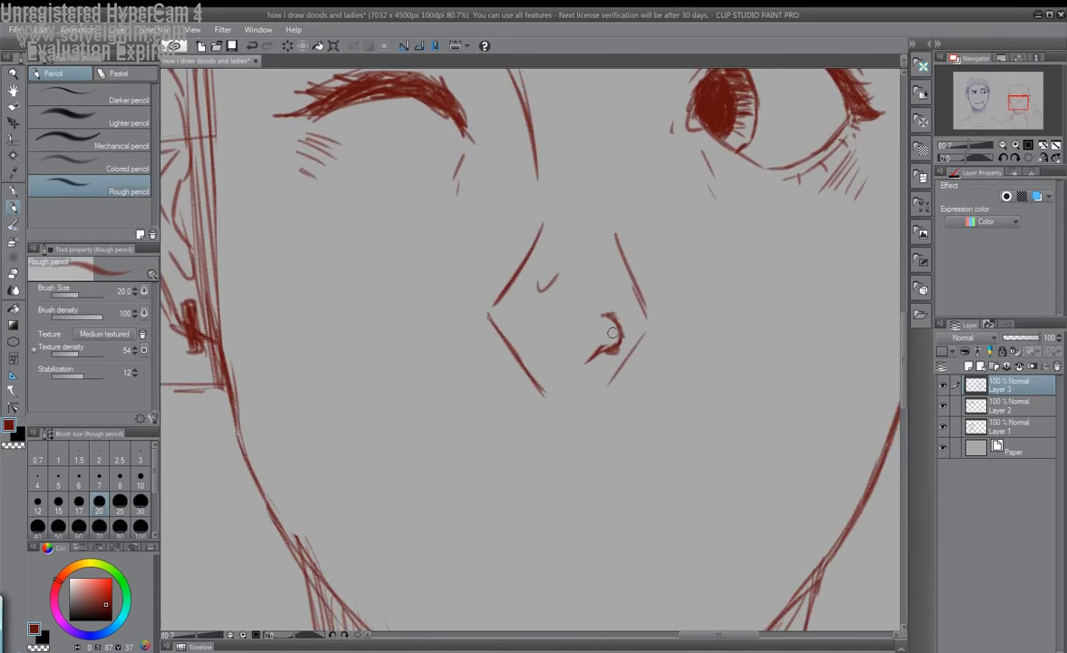
left_click_drag(577, 283, 539, 330)
scroll(618, 349, "down", 6)
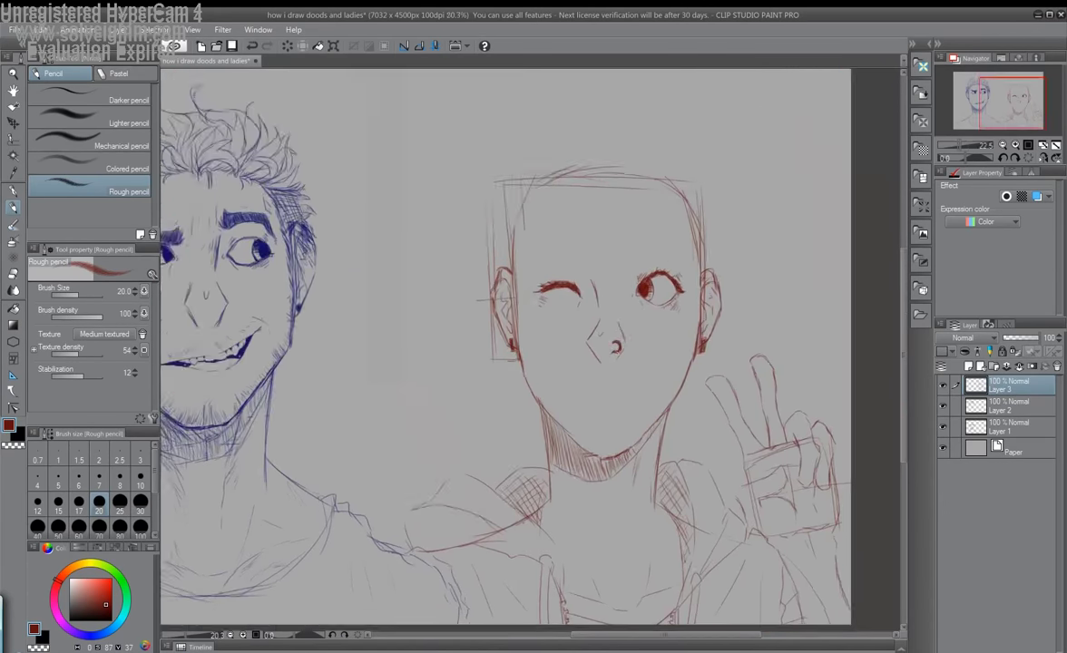
scroll(623, 334, "up", 4)
scroll(593, 429, "up", 2)
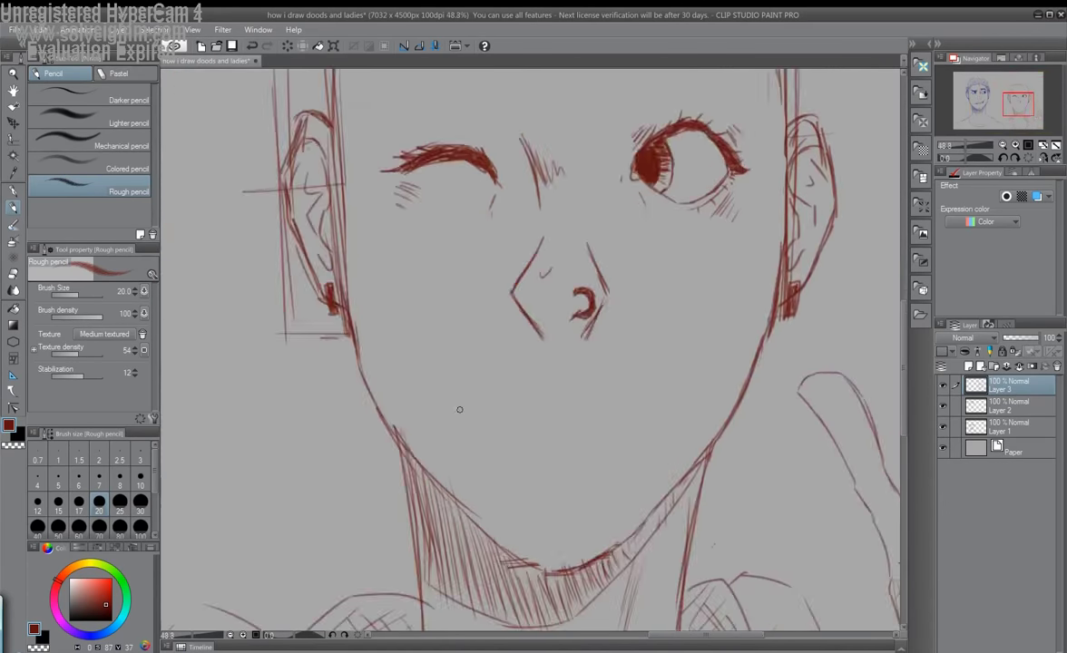
Draw the second face's mouth line with upturned corners and the edge of the upper lip
left_click_drag(418, 422, 714, 384)
mouse_move(513, 416)
left_mouse_down()
mouse_move(623, 414)
mouse_move(486, 408)
left_mouse_up()
left_click_drag(610, 383, 570, 396)
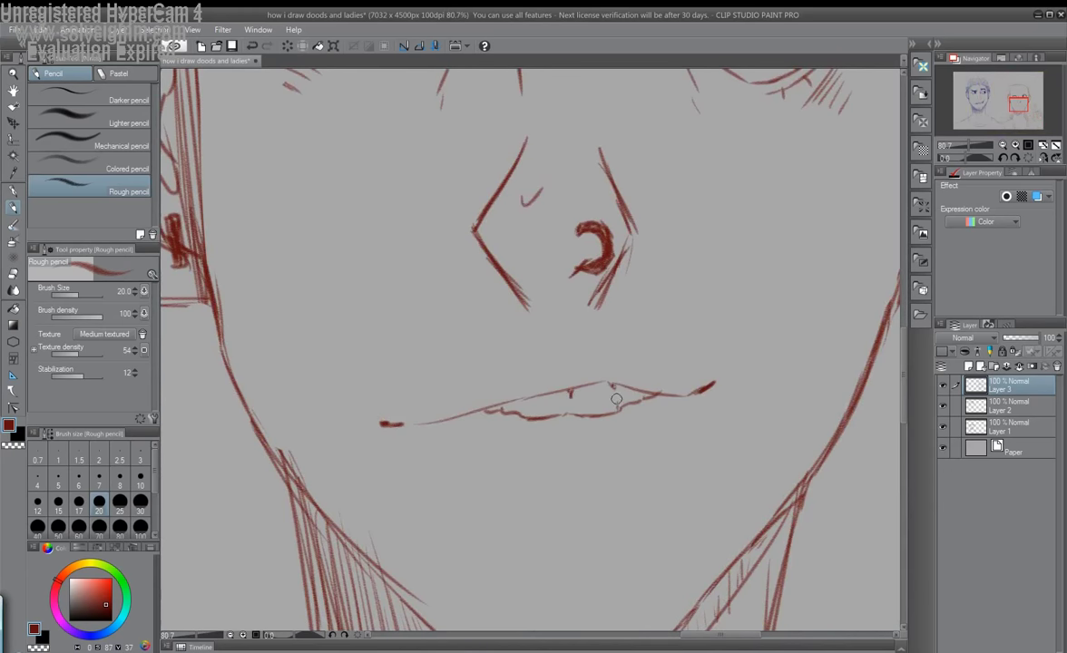
mouse_move(451, 419)
left_mouse_down()
mouse_move(411, 356)
mouse_move(495, 486)
left_mouse_up()
key("ctrl+z")
Draw a full lower curve for the mouth, add the tooth divide and darken both corners
mouse_move(413, 356)
left_mouse_down()
mouse_move(410, 410)
mouse_move(515, 424)
mouse_move(640, 344)
left_mouse_up()
left_click_drag(530, 352, 529, 379)
left_click_drag(420, 359, 414, 374)
left_click_drag(624, 337, 614, 344)
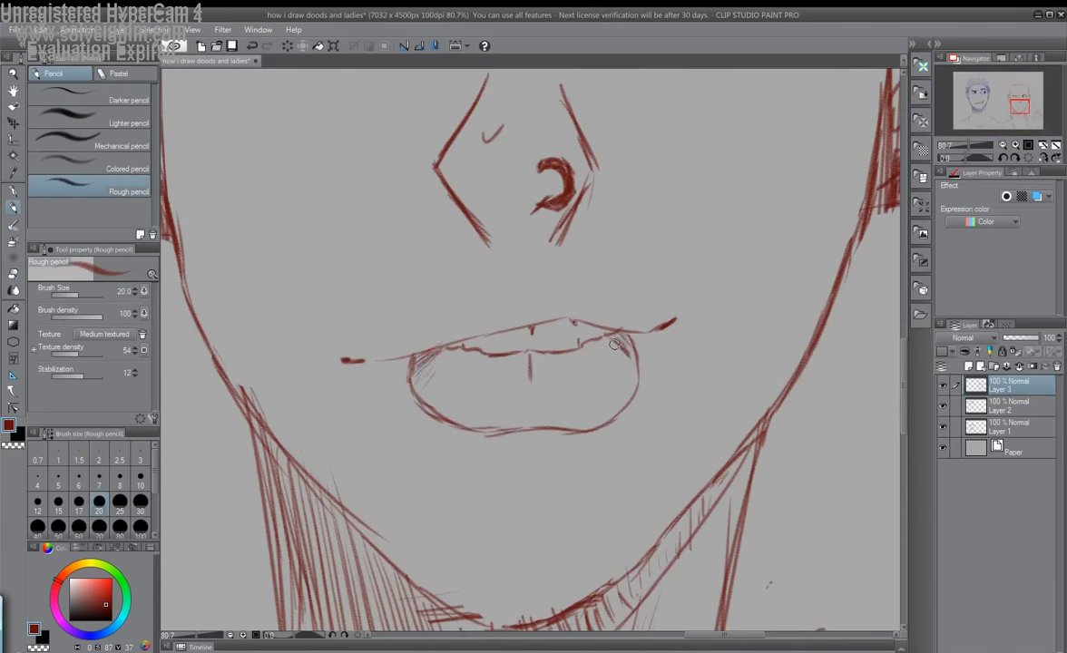
scroll(614, 345, "down", 5)
scroll(622, 294, "up", 4)
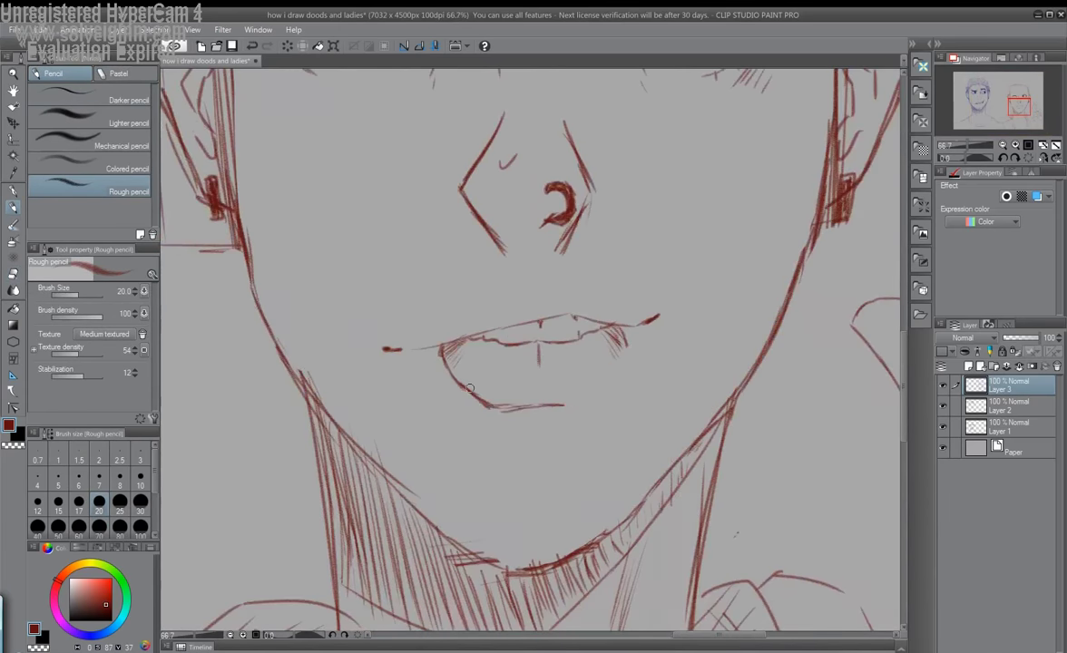
left_click_drag(636, 323, 617, 332)
left_click_drag(413, 345, 426, 339)
Outline both arched eyebrows above the second face's eyes and fill them with hatching
scroll(443, 361, "down", 4)
scroll(477, 228, "up", 3)
left_click_drag(521, 261, 544, 232)
mouse_move(580, 256)
left_mouse_down()
mouse_move(606, 238)
mouse_move(669, 253)
left_mouse_up()
mouse_move(476, 289)
left_mouse_down()
mouse_move(376, 273)
mouse_move(367, 232)
left_mouse_up()
left_click_drag(413, 299, 434, 282)
left_click_drag(340, 298, 359, 285)
left_click_drag(399, 272, 450, 279)
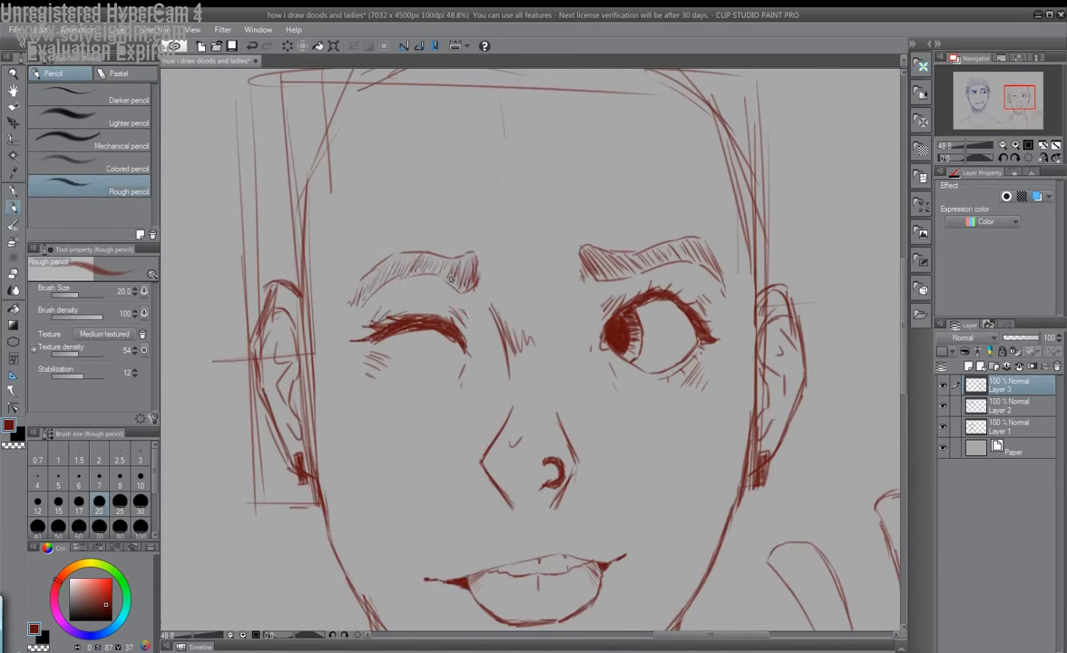
Create a new layer above Layer 3 and keep the Rough pencil active
left_click(12, 272)
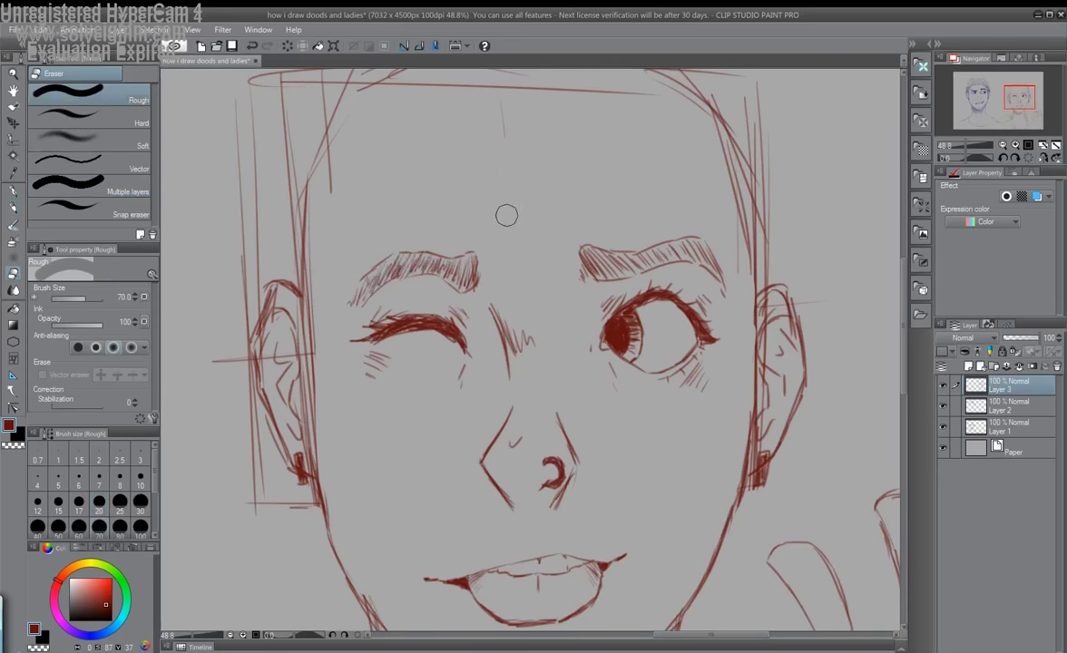
scroll(696, 356, "down", 2)
key("p")
scroll(556, 255, "up", 1)
scroll(556, 255, "up", 1)
key("ctrl+shift+n")
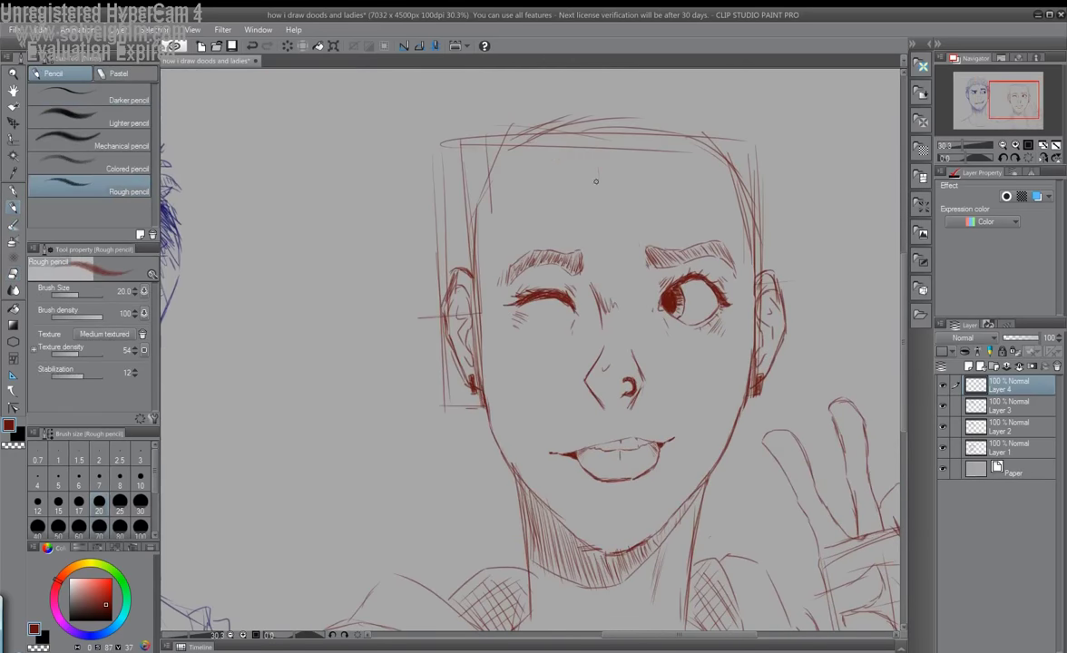
Draw a curled forelock and a fringe swept across the second face's forehead toward the open-eye side
mouse_move(554, 172)
left_mouse_down()
mouse_move(639, 269)
mouse_move(651, 334)
left_mouse_up()
left_click_drag(553, 149, 576, 182)
left_click_drag(663, 331, 622, 227)
left_click_drag(599, 163, 744, 245)
left_click_drag(717, 127, 561, 188)
Build up the hair volume over the crown and add flicked strands at the open-eye temple
left_click_drag(534, 111, 493, 156)
left_click_drag(704, 125, 618, 151)
mouse_move(702, 156)
left_mouse_down()
mouse_move(716, 172)
mouse_move(717, 210)
left_mouse_up()
left_click_drag(693, 184, 658, 192)
mouse_move(663, 113)
left_mouse_down()
mouse_move(585, 145)
mouse_move(597, 240)
left_mouse_up()
mouse_move(508, 200)
left_mouse_down()
mouse_move(501, 122)
mouse_move(572, 177)
left_mouse_up()
Draw flicked strands above the winking-side ear and long wavy hair falling down to that shoulder
left_click_drag(476, 533, 493, 434)
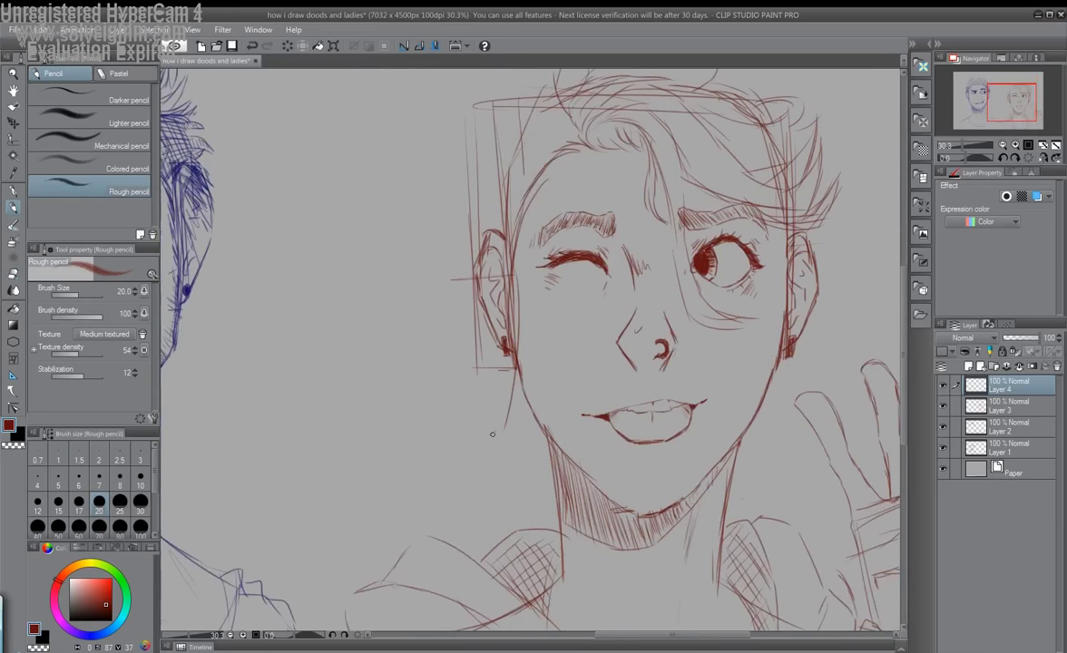
left_click_drag(508, 106, 545, 234)
left_click_drag(472, 264, 487, 120)
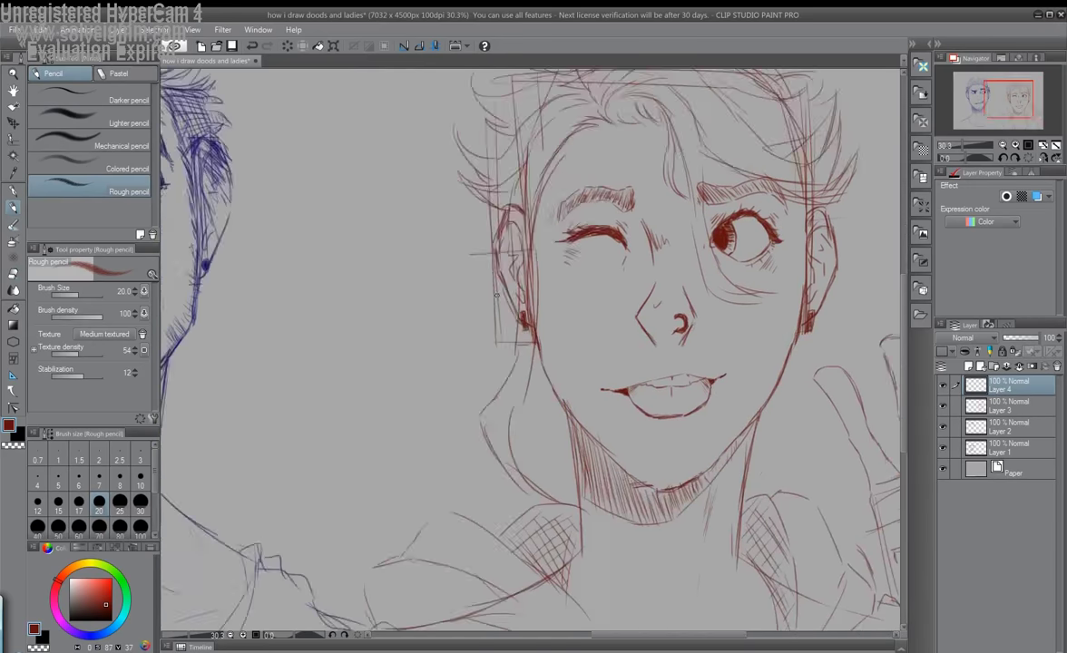
mouse_move(542, 512)
left_mouse_down()
mouse_move(433, 392)
mouse_move(437, 550)
left_mouse_up()
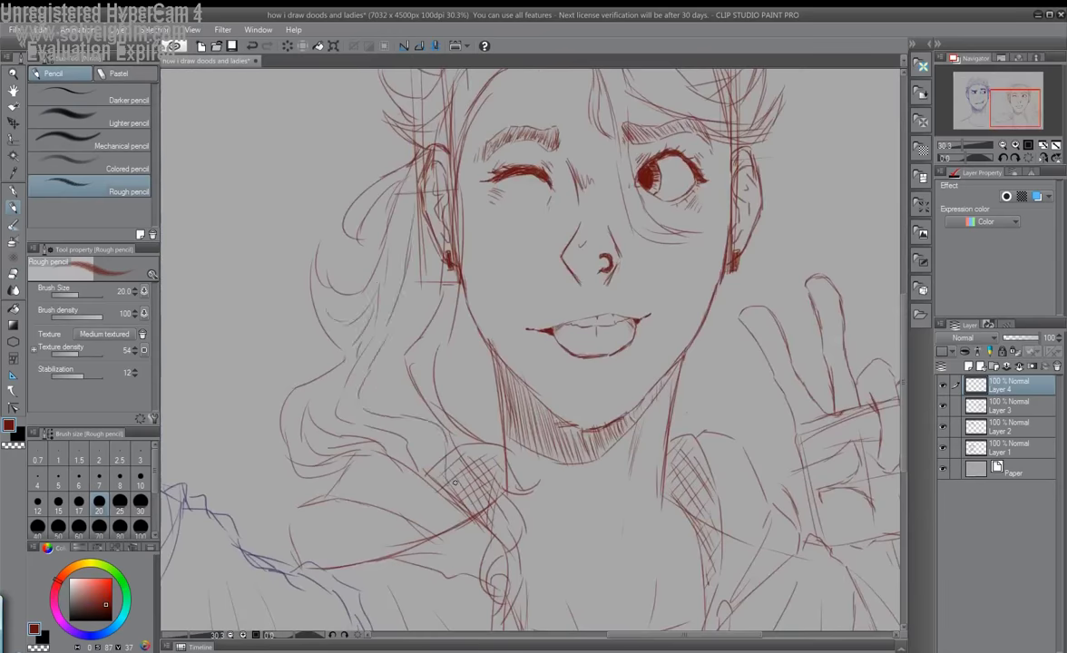
left_click_drag(446, 336, 396, 332)
Draw long wavy locks down the open-eye side over the shoulder and loose curls above the crown
scroll(594, 340, "right", 3)
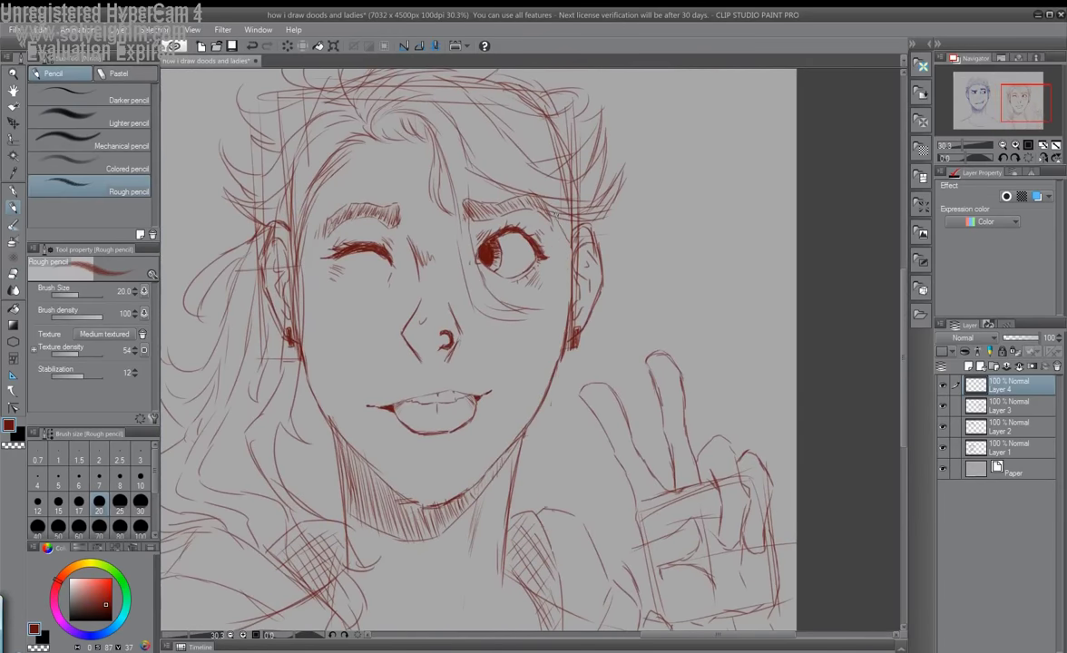
scroll(595, 340, "down", 5)
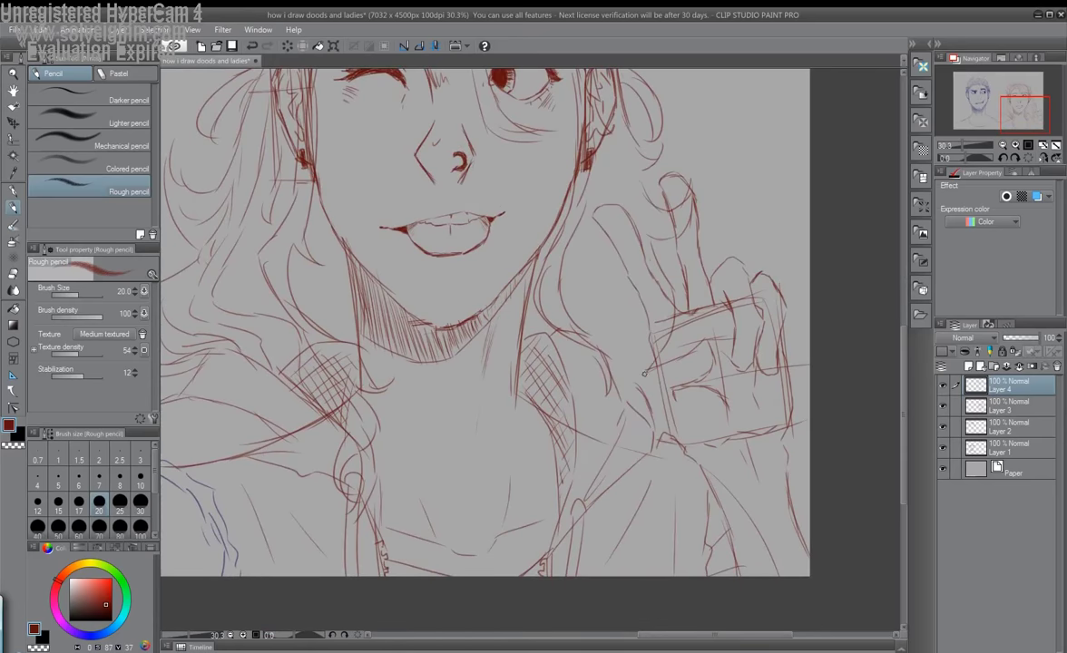
left_click_drag(599, 273, 651, 288)
scroll(591, 407, "down", 3)
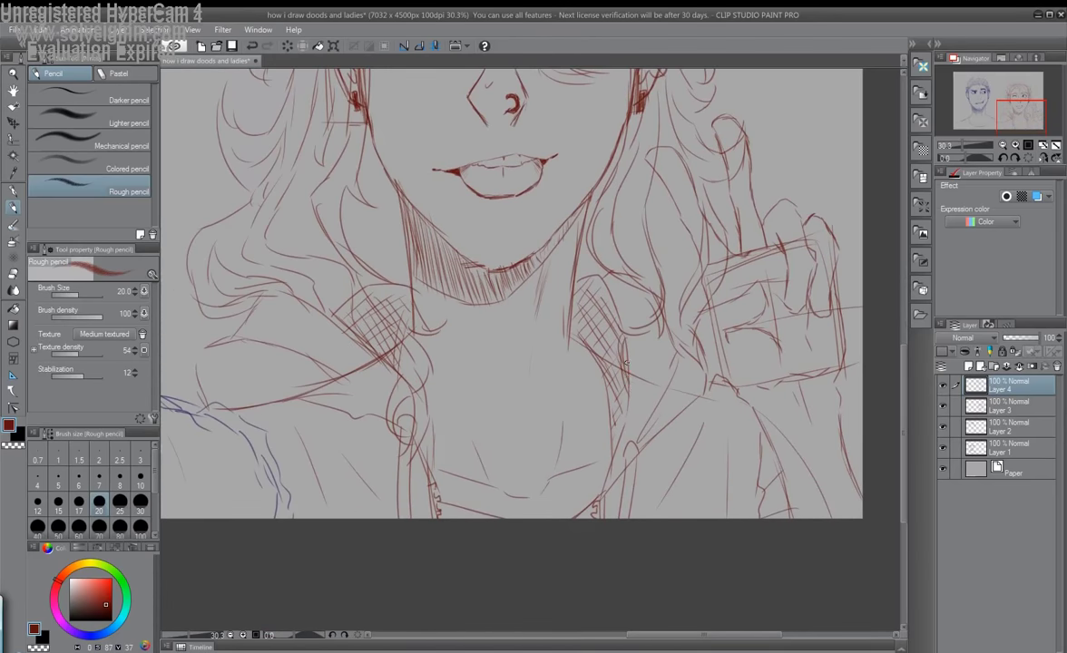
scroll(657, 321, "right", 1)
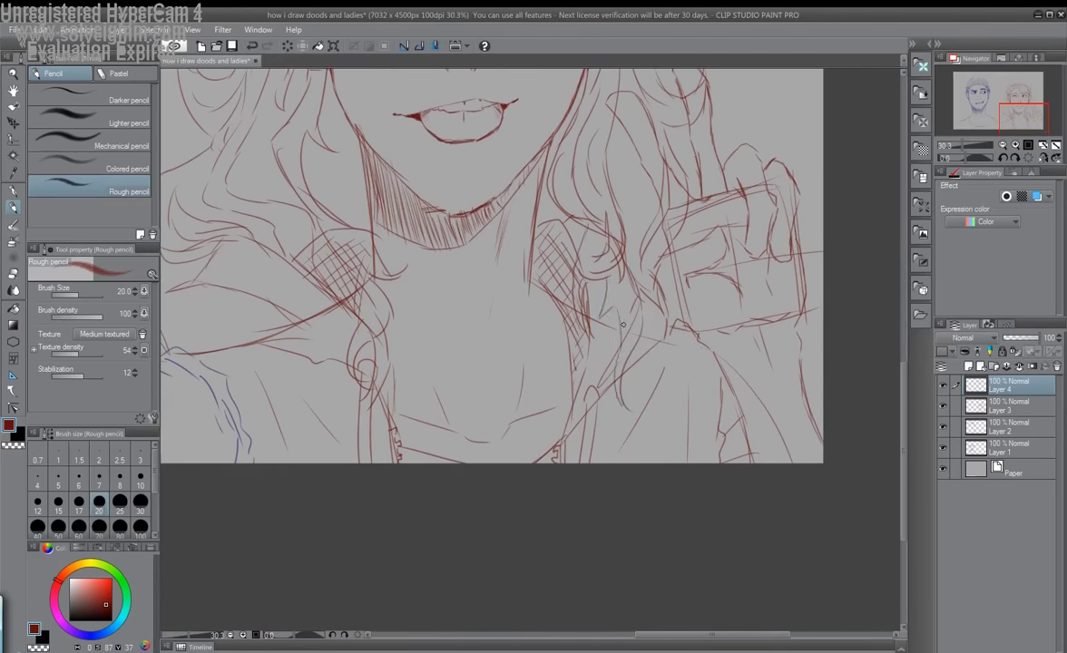
scroll(517, 423, "down", 3)
scroll(517, 423, "up", 3)
Erase the head construction lines and the sketch lines showing through the hair on Layer 3 with the Rough eraser
left_click(1008, 405)
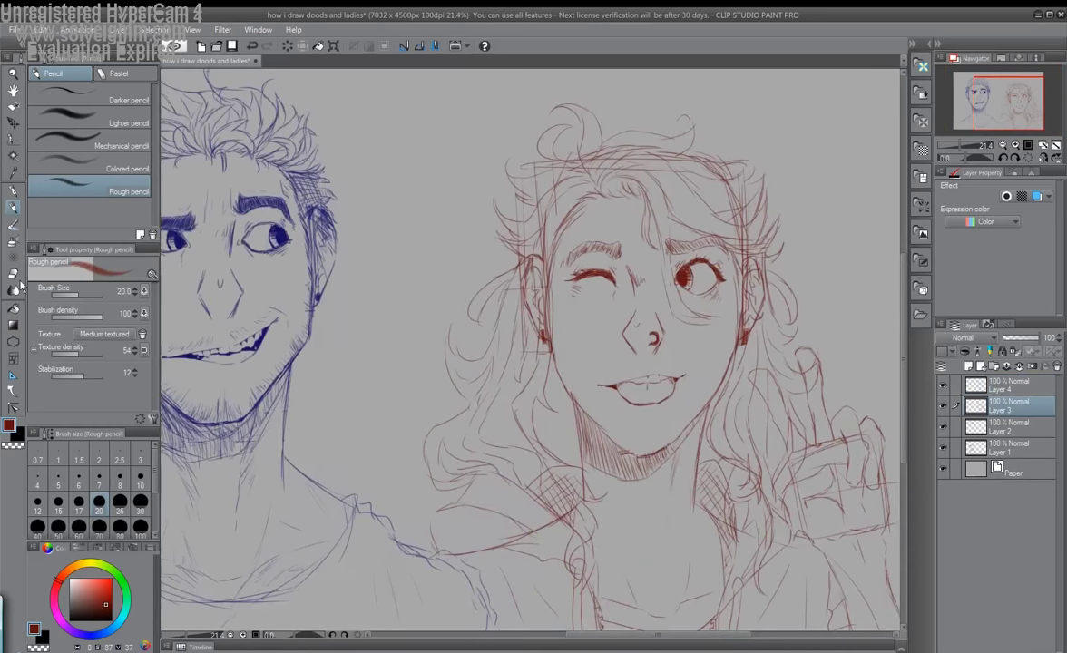
left_click(13, 272)
mouse_move(546, 321)
left_mouse_down()
mouse_move(499, 240)
mouse_move(474, 291)
mouse_move(536, 150)
mouse_move(742, 255)
mouse_move(664, 207)
left_mouse_up()
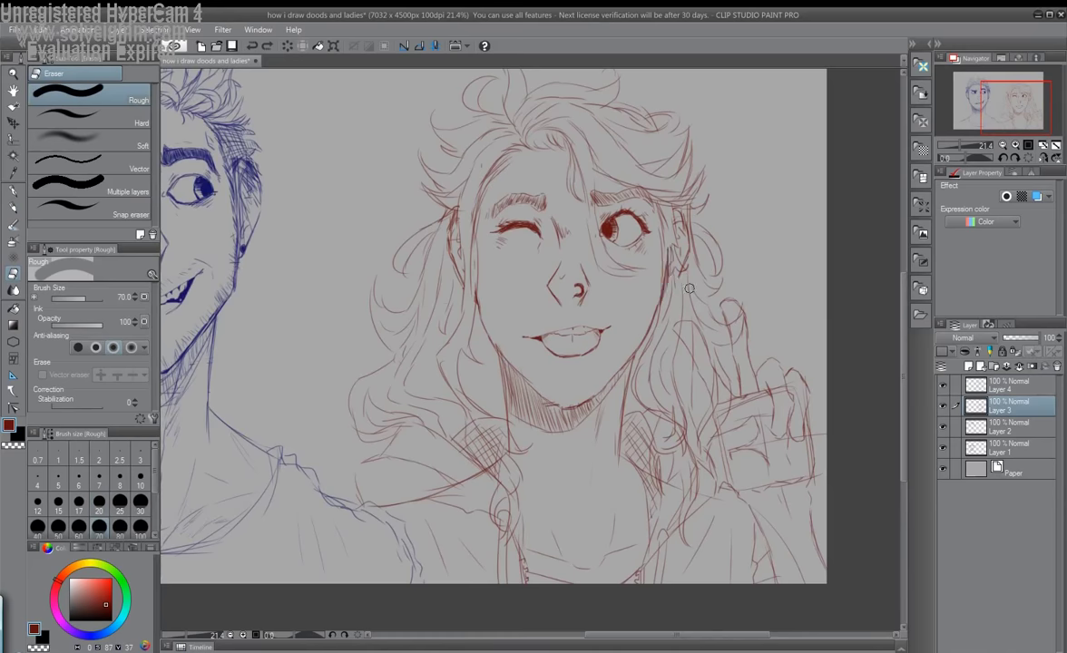
mouse_move(671, 302)
left_mouse_down()
mouse_move(667, 235)
mouse_move(652, 207)
left_mouse_up()
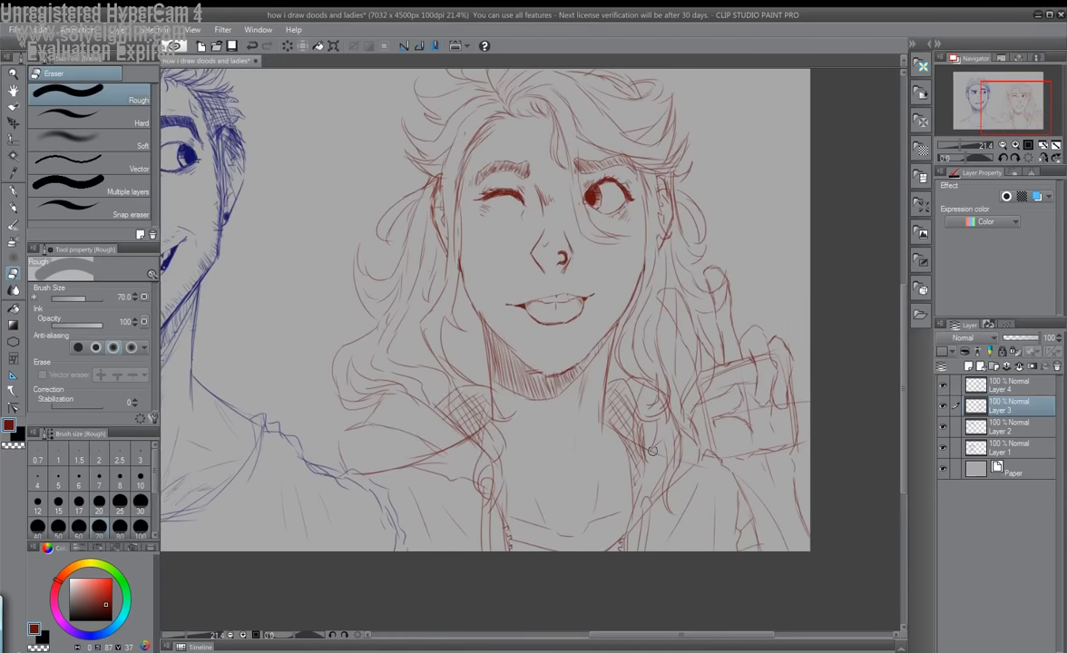
left_click_drag(615, 265, 554, 286)
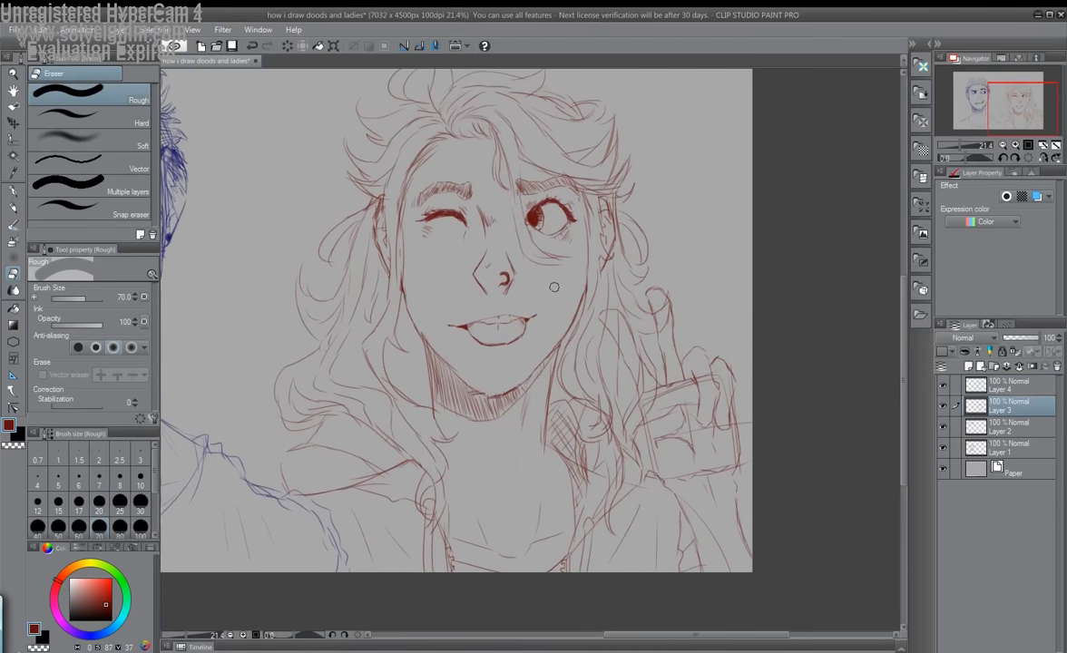
Erase the hair overlapping the raised fingers on Layer 4 and the hand's construction box on Layer 3
left_click(970, 382)
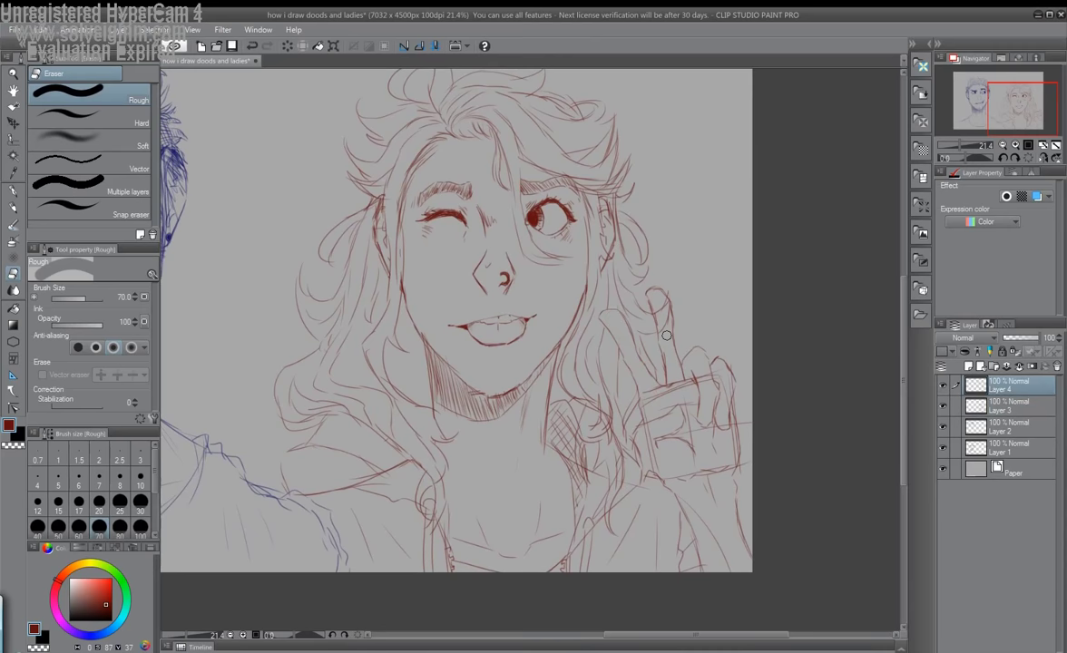
key("alt+bracketleft")
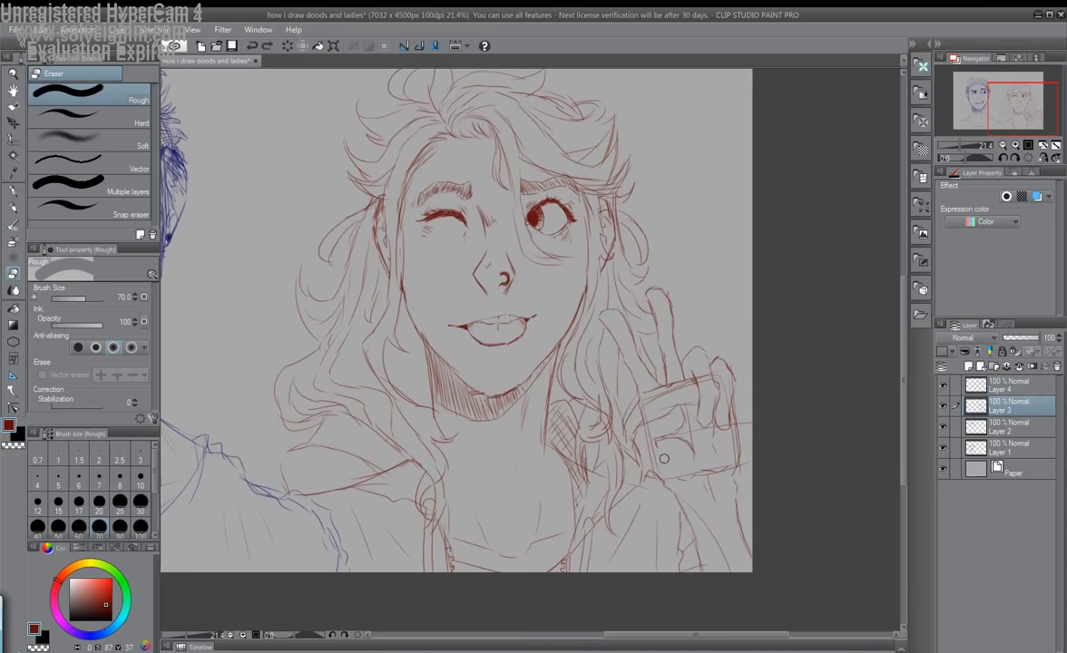
mouse_move(676, 399)
left_mouse_down()
mouse_move(713, 466)
mouse_move(652, 434)
left_mouse_up()
left_click_drag(635, 390, 662, 517)
Redraw the erased finger and palm lines with the Rough pencil on Layer 3, and make Layer 4 active
key("p")
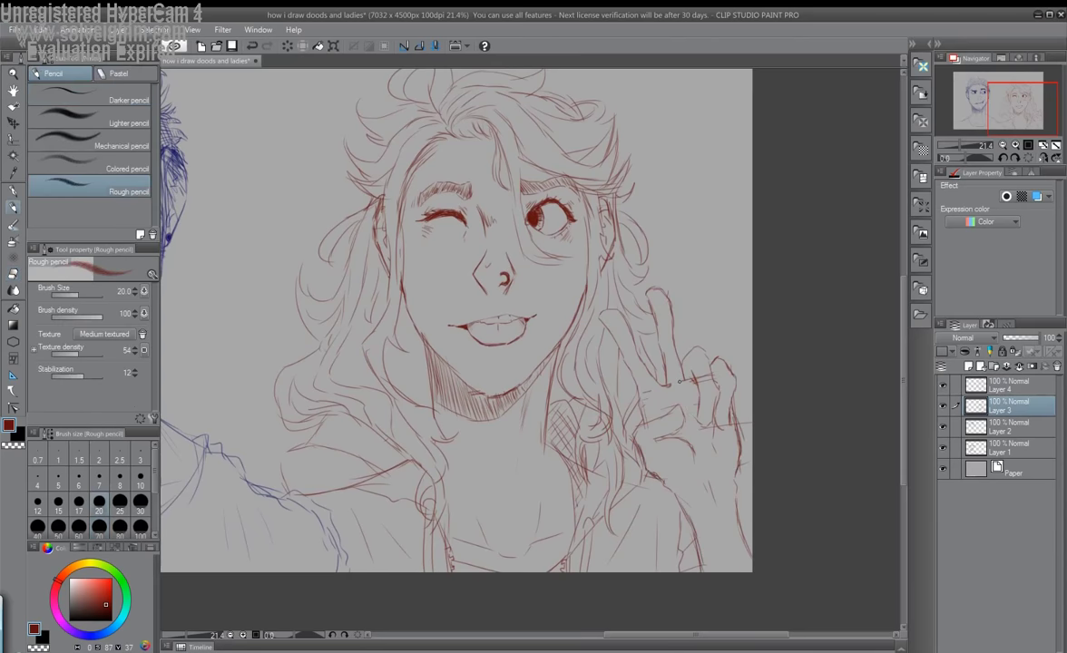
scroll(679, 382, "down", 3)
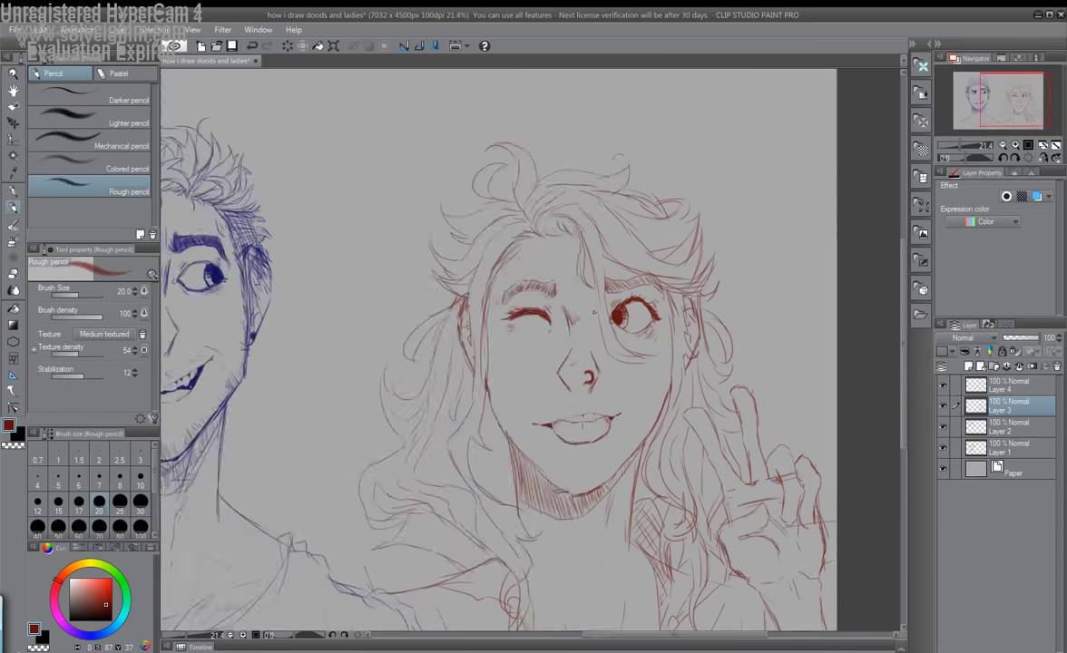
left_click(1007, 385)
left_click_drag(544, 363, 589, 327)
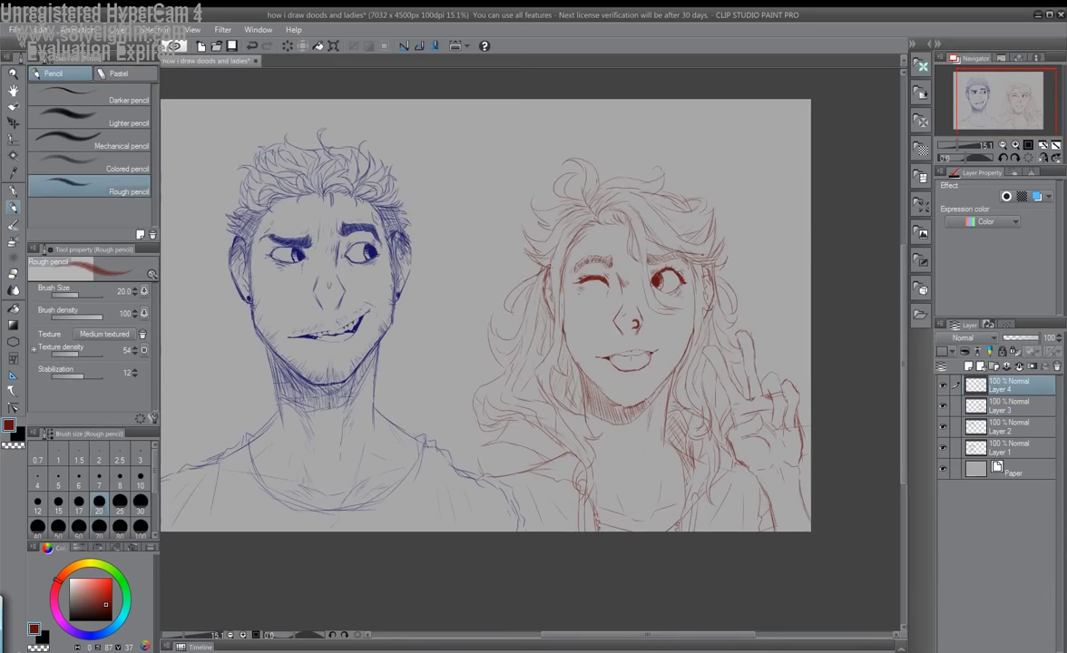
left_click_drag(809, 395, 868, 368)
On Layer 3, darken the hood's edge and add a hatched bracelet and a finger ring to the raised hand
left_click(1008, 406)
left_click_drag(544, 363, 501, 365)
left_click_drag(778, 467, 819, 458)
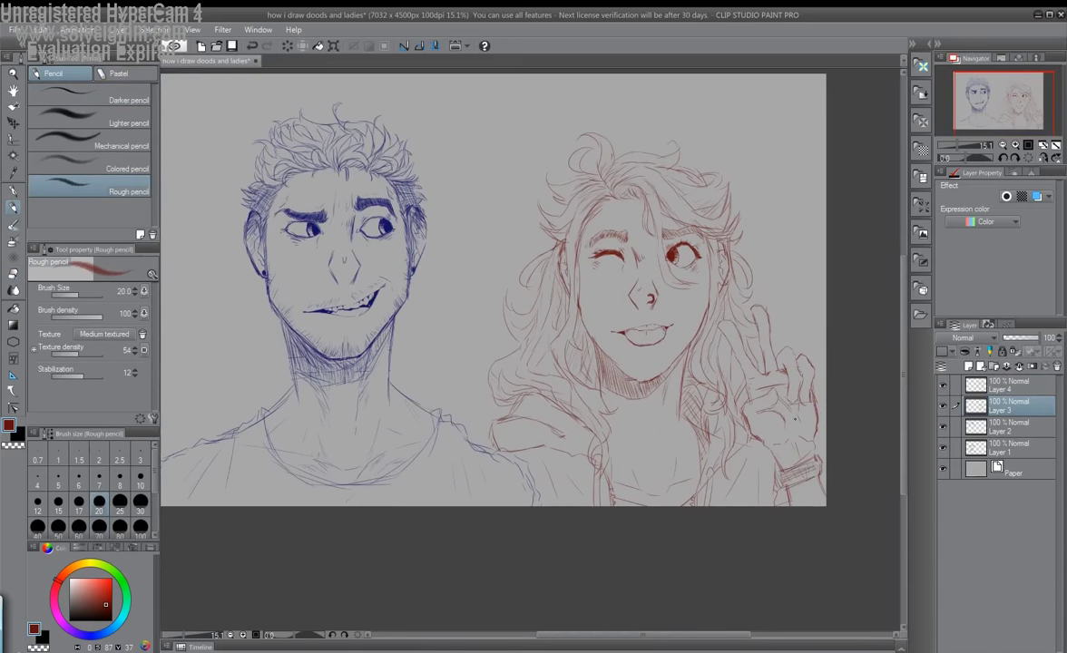
Sign vertically in red beside the female's raised finger and in blue beside the male's neck
scroll(313, 430, "up", 2)
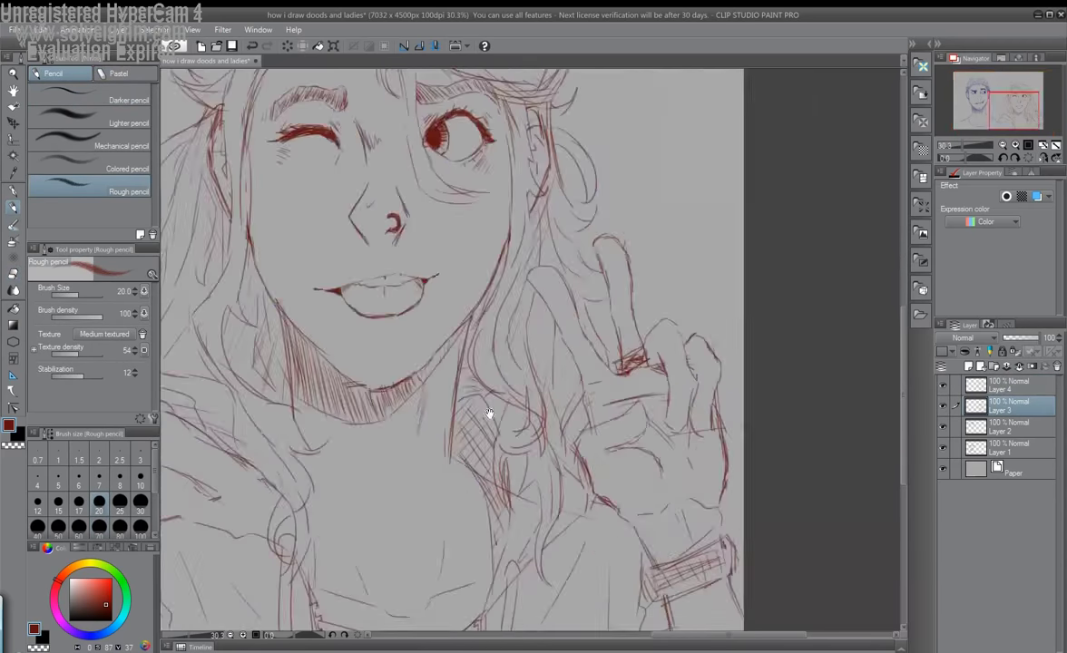
scroll(644, 318, "up", 1)
left_click_drag(581, 319, 596, 272)
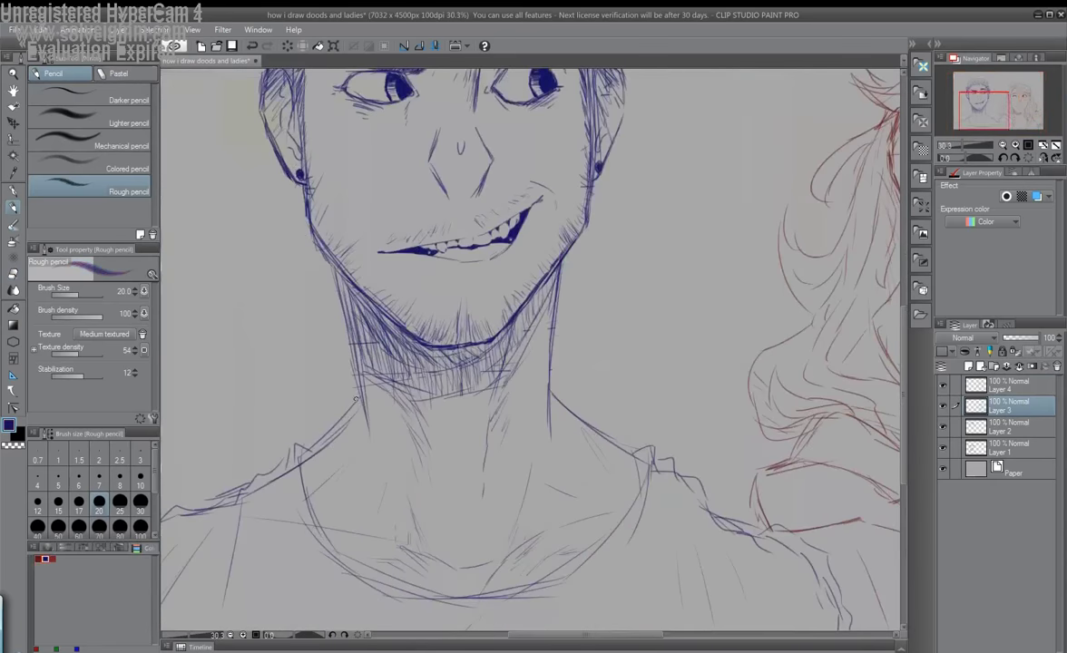
scroll(605, 515, "down", 3)
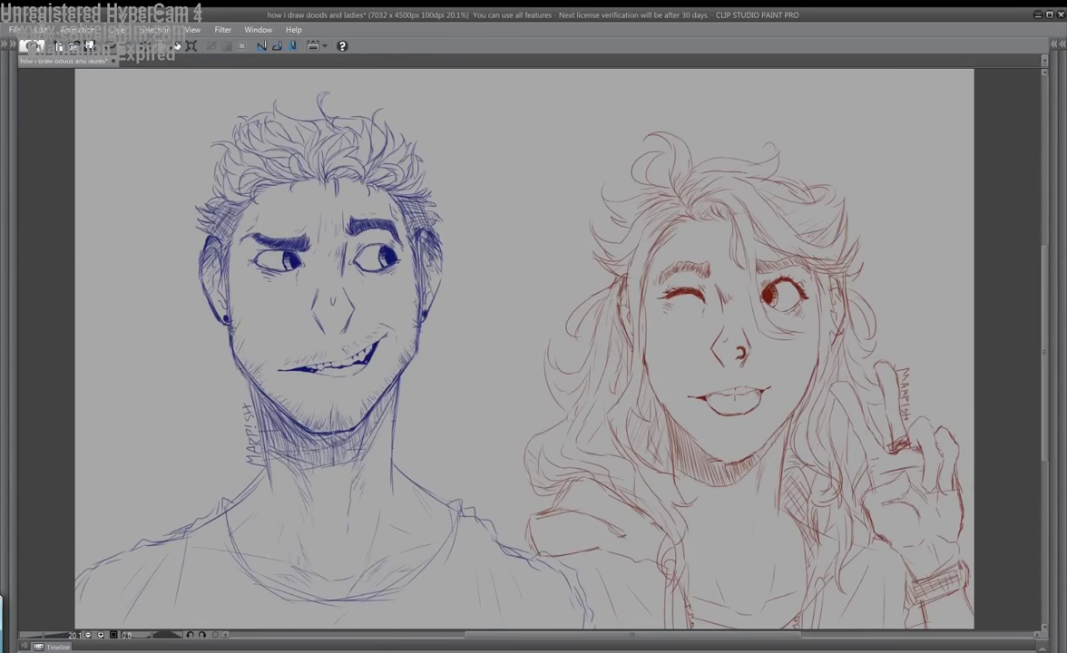
key("Down")
key("Down")
key("Down")
key("Down")
key("Down")
key("Down")
key("Down")
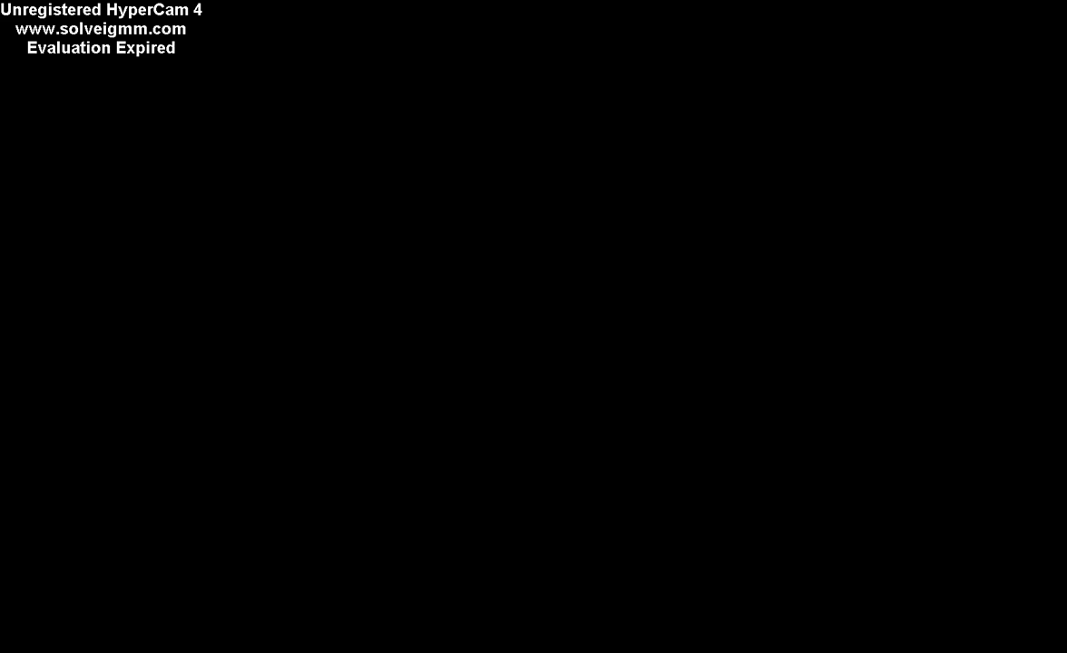
key("m")
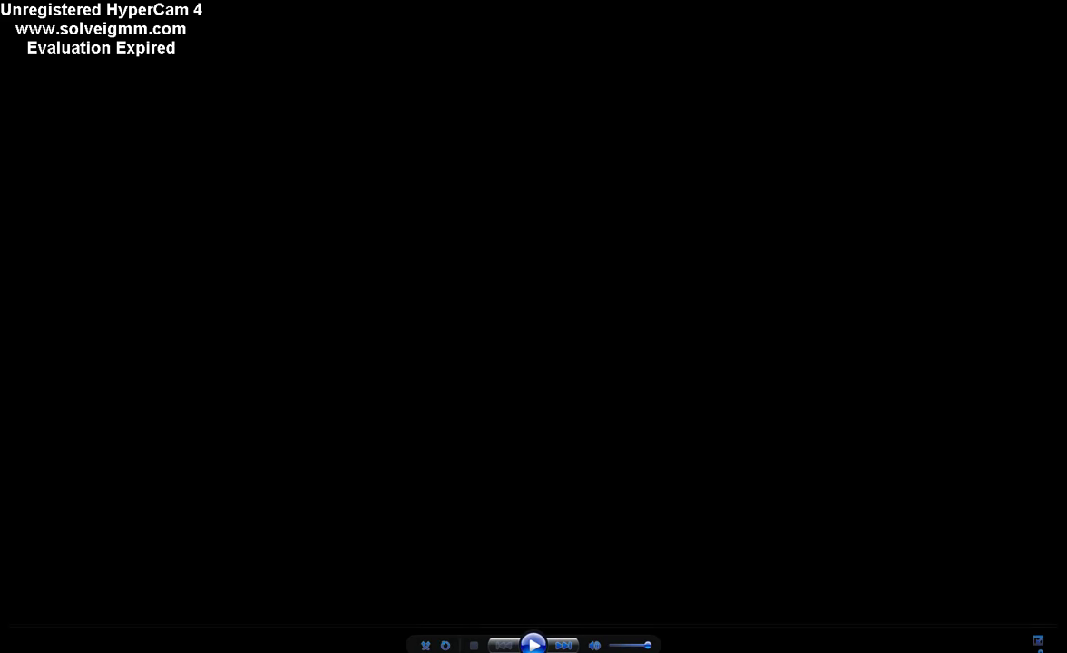
key("Escape")
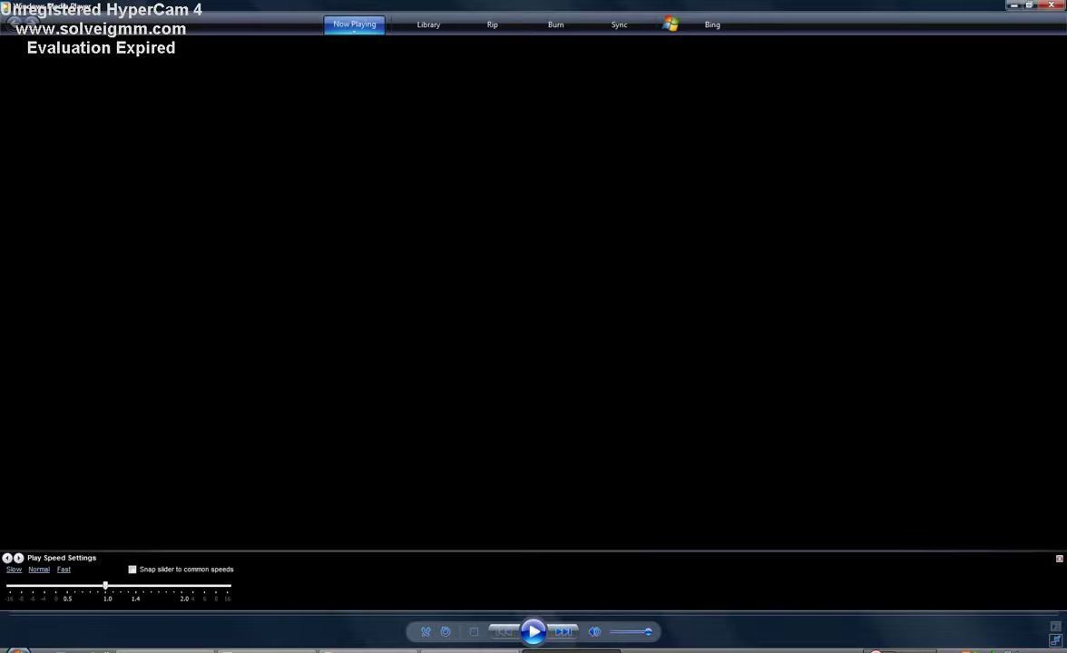